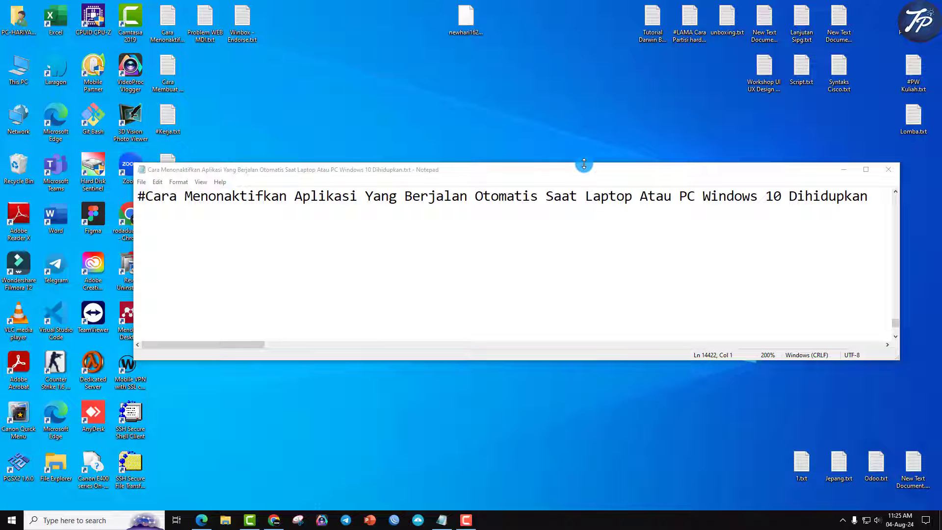
right_click(575, 143)
left_click(580, 168)
right_click(537, 153)
left_click(538, 183)
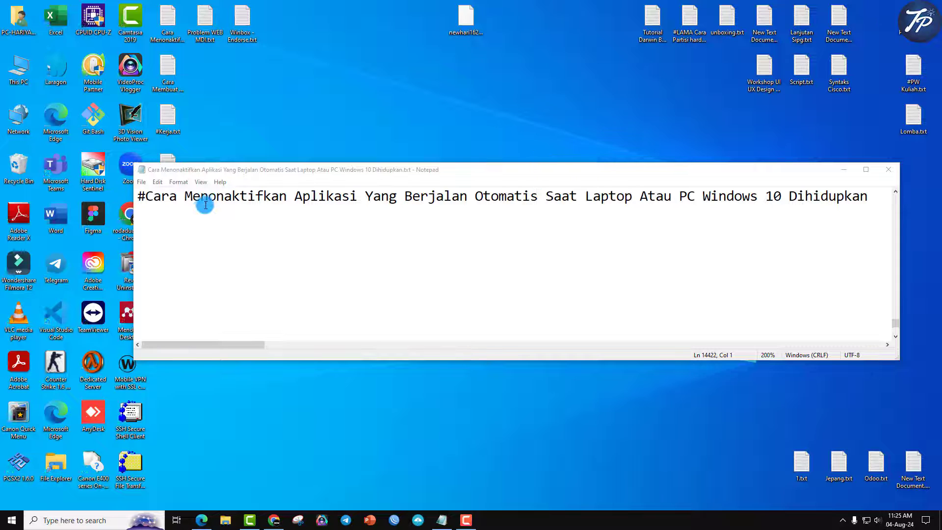
double_click(335, 197)
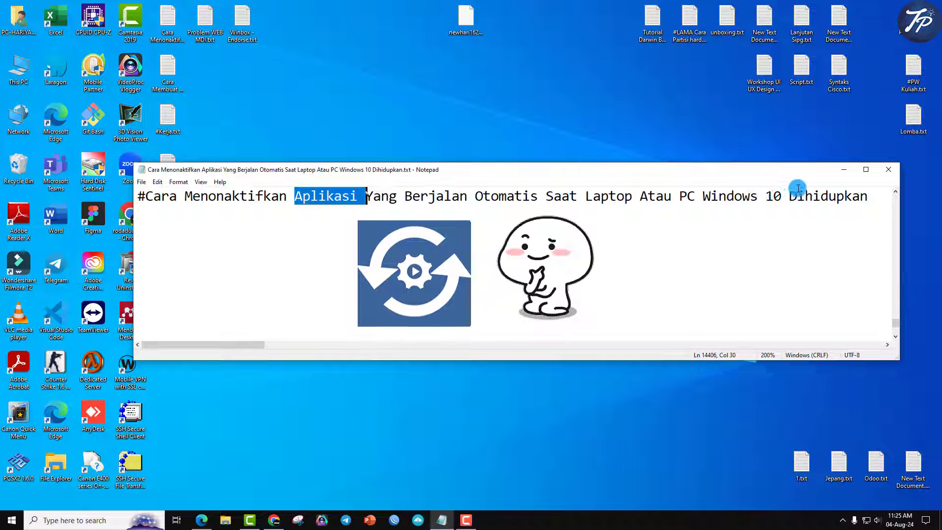
Minimize the open Notepad window and refresh the Windows desktop
left_click(844, 169)
right_click(511, 158)
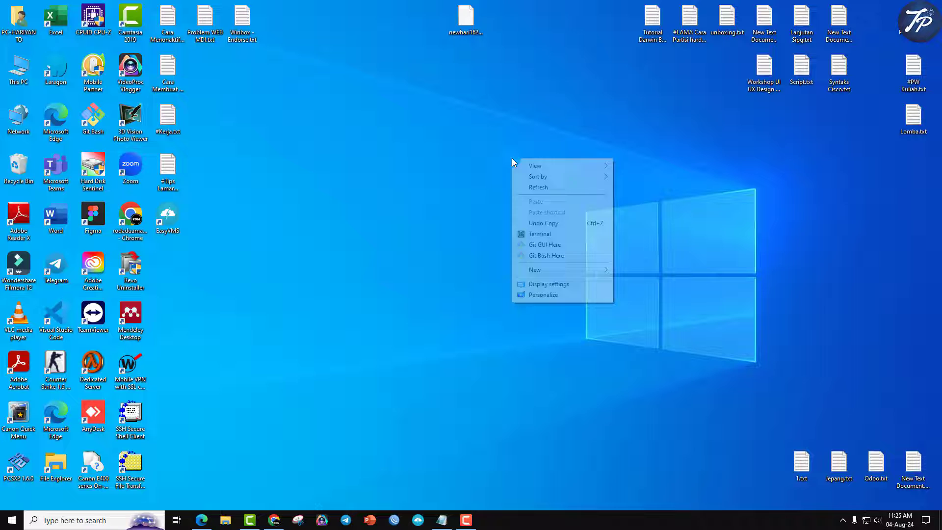
left_click(529, 191)
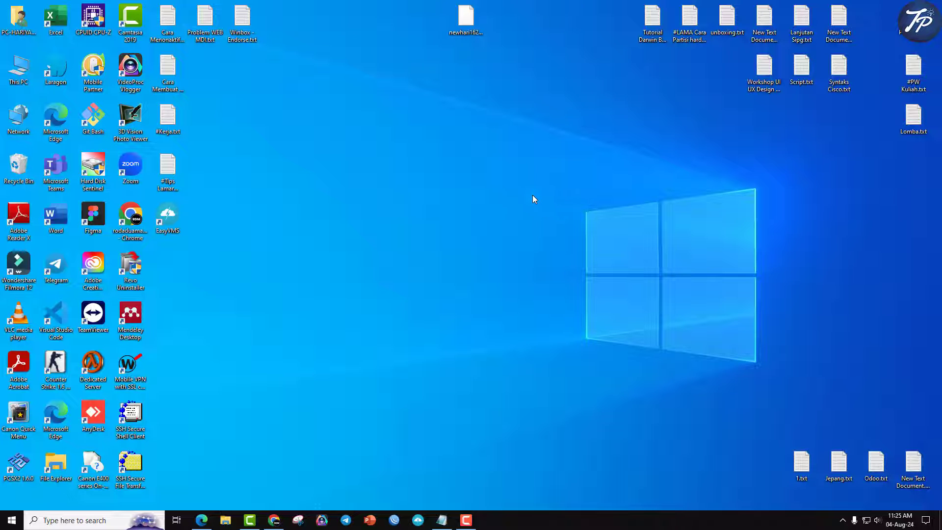
right_click(546, 215)
left_click(563, 246)
left_click(11, 520)
left_click(812, 96)
right_click(624, 173)
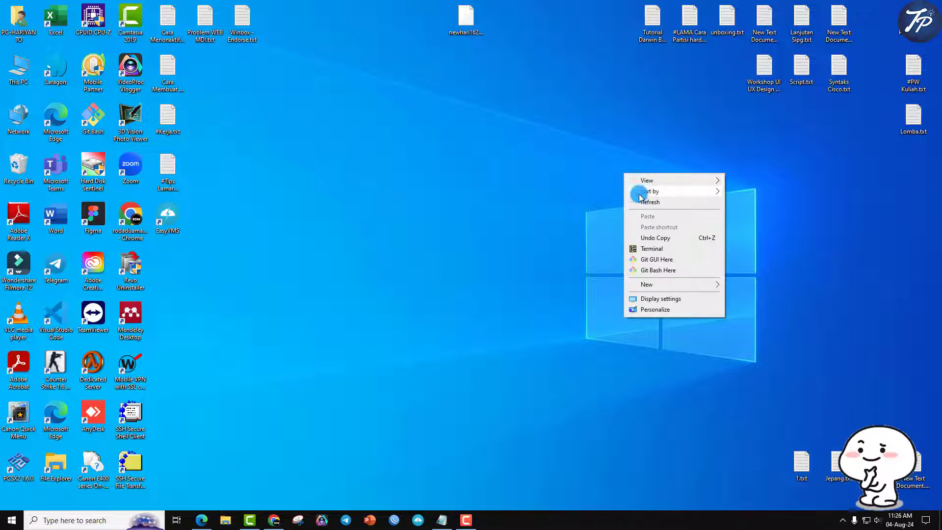
left_click(643, 202)
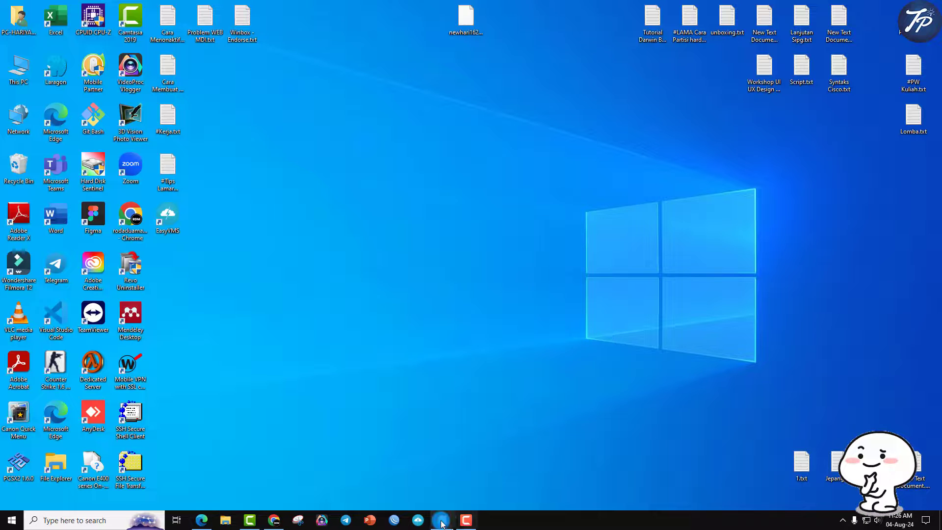
right_click(520, 522)
left_click(555, 520)
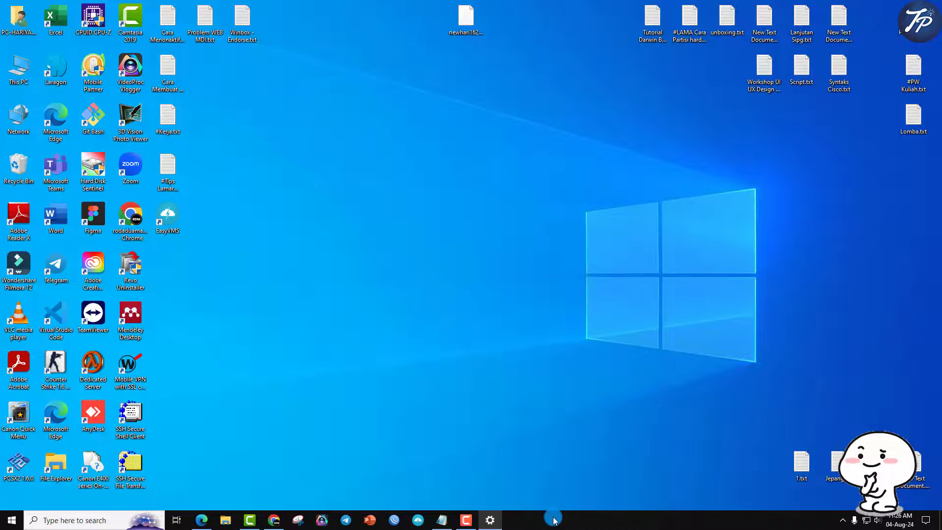
left_click(890, 4)
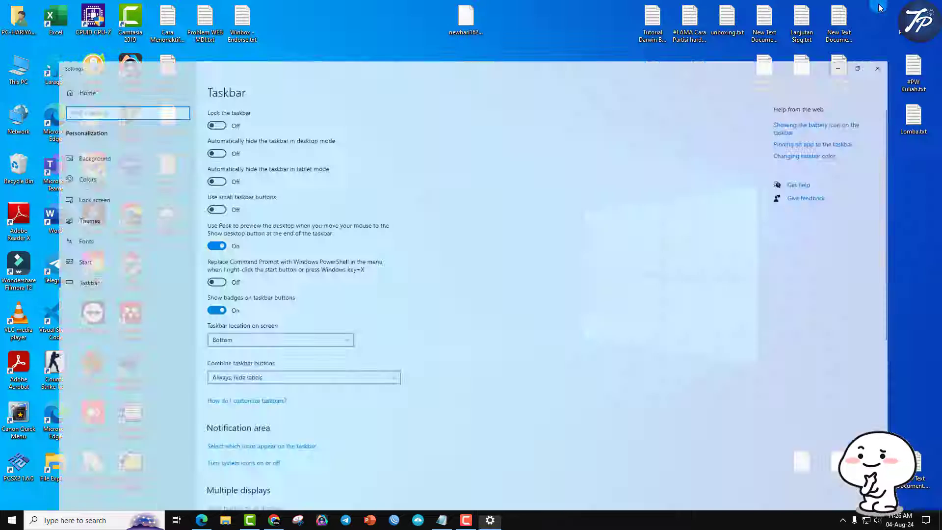
Open Task Manager from the taskbar, show its startup apps list, and shift its window slightly down on the desktop
right_click(611, 520)
left_click(653, 467)
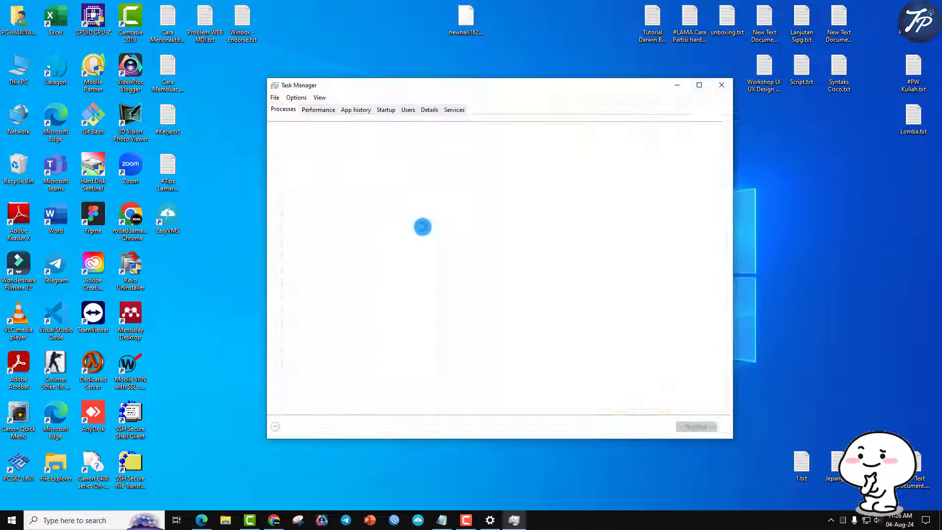
left_click(385, 109)
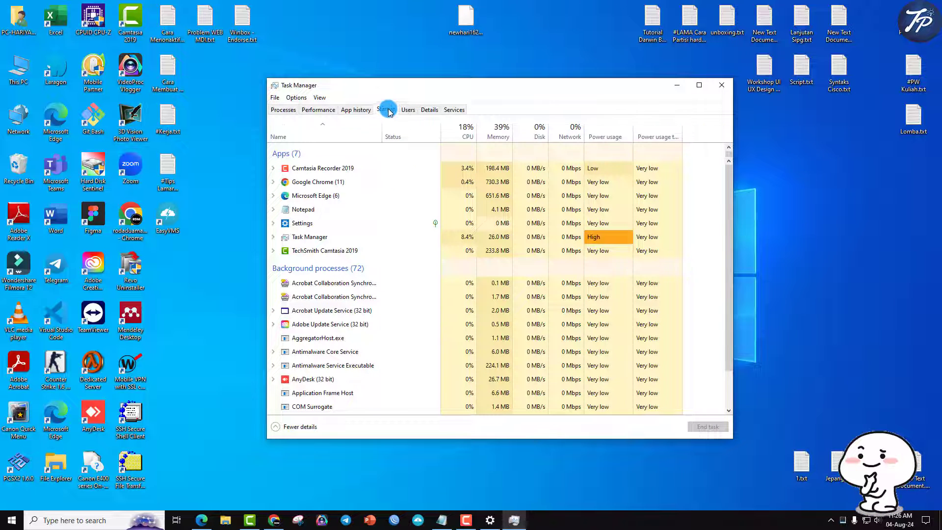
right_click(441, 55)
left_click(459, 80)
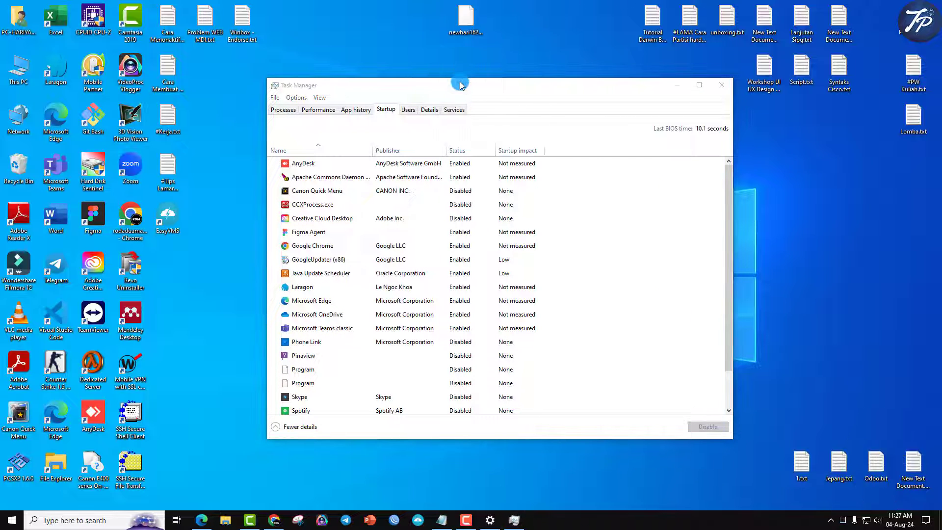
left_click_drag(463, 86, 428, 117)
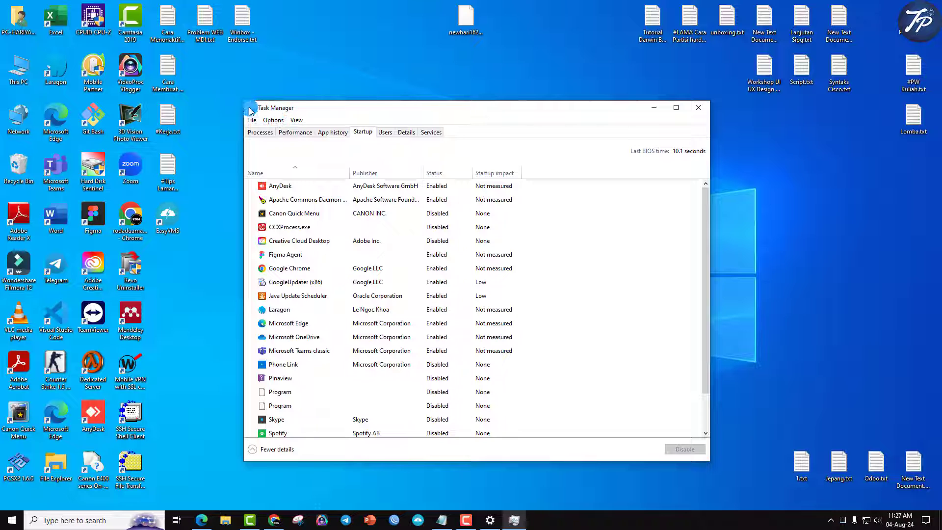
Show the running processes and bring up Task Manager through a Windows search for "task"
left_click(258, 132)
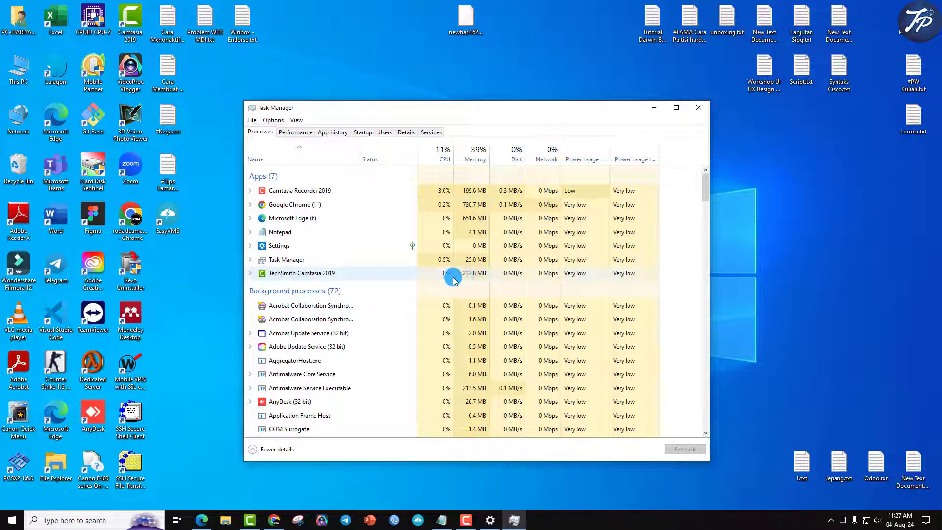
left_click(87, 524)
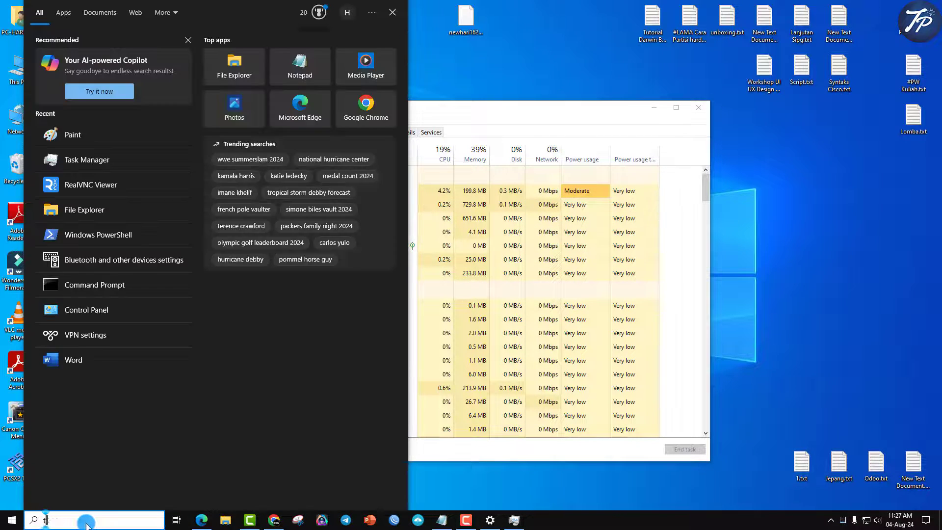
type("task")
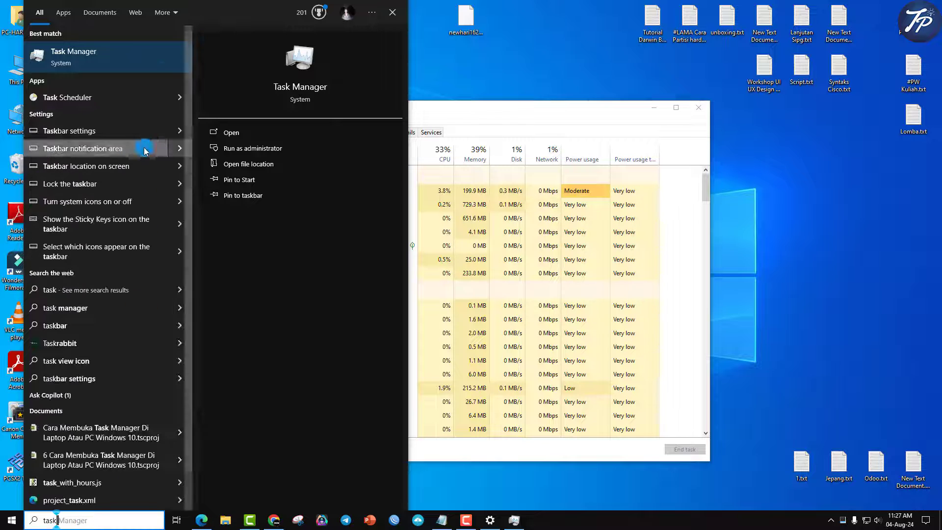
left_click(164, 55)
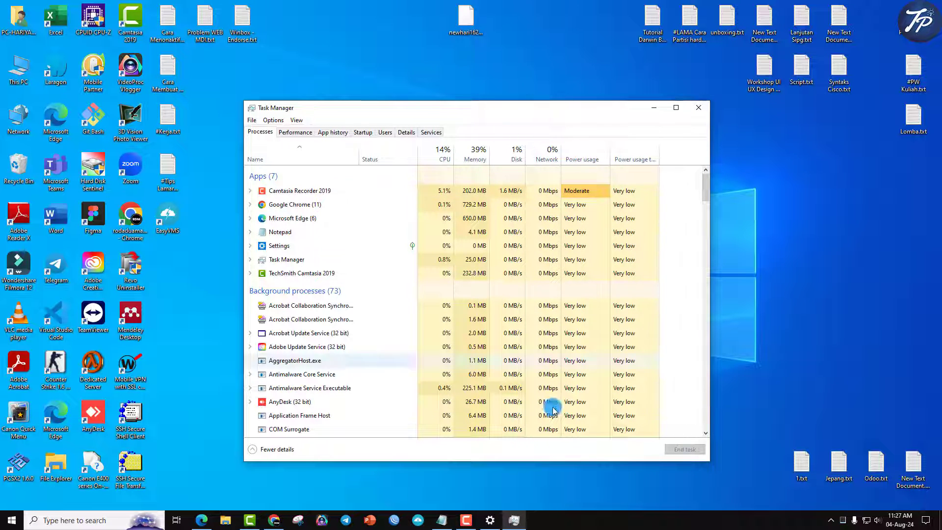
right_click(649, 521)
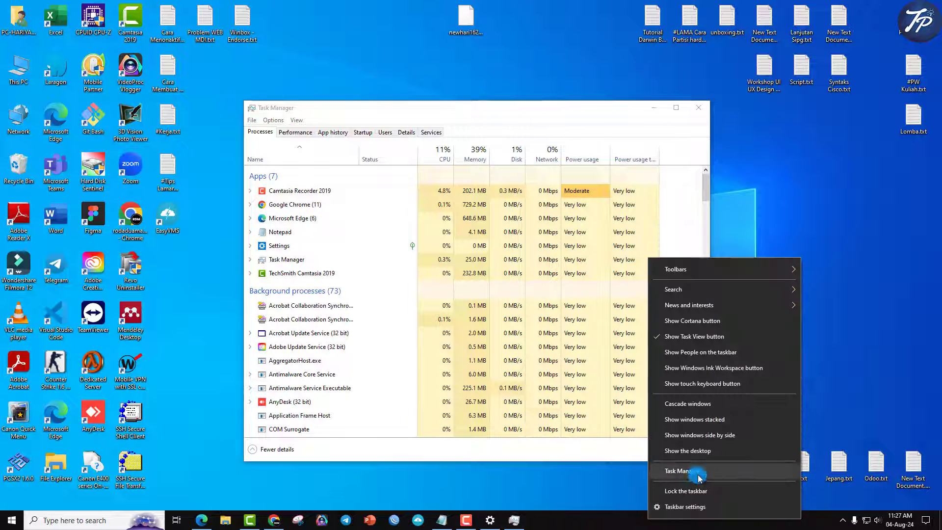
right_click(766, 206)
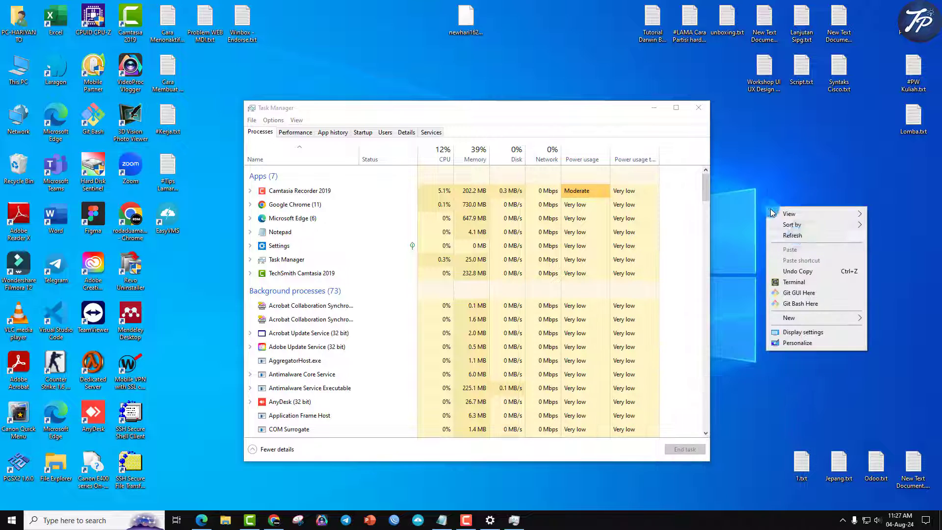
left_click(797, 236)
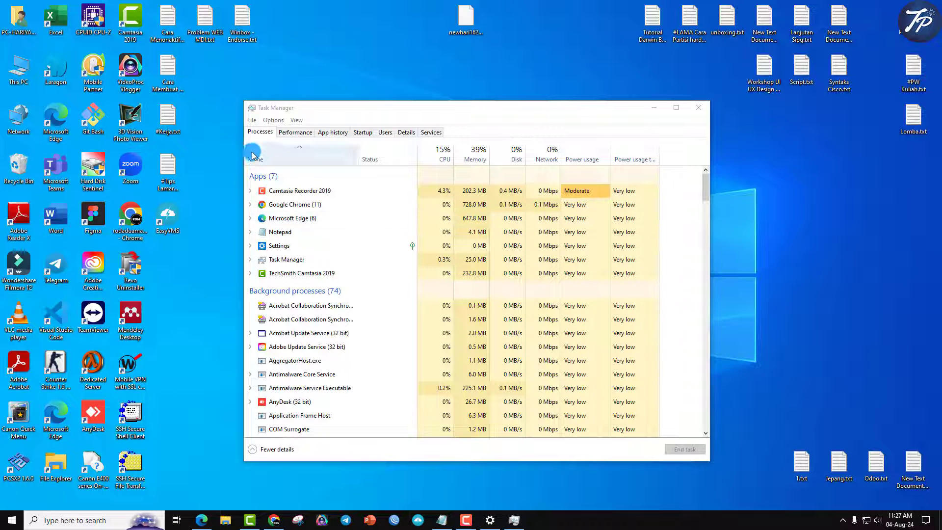
Examine the full list of startup apps with their status and startup impact
left_click(364, 133)
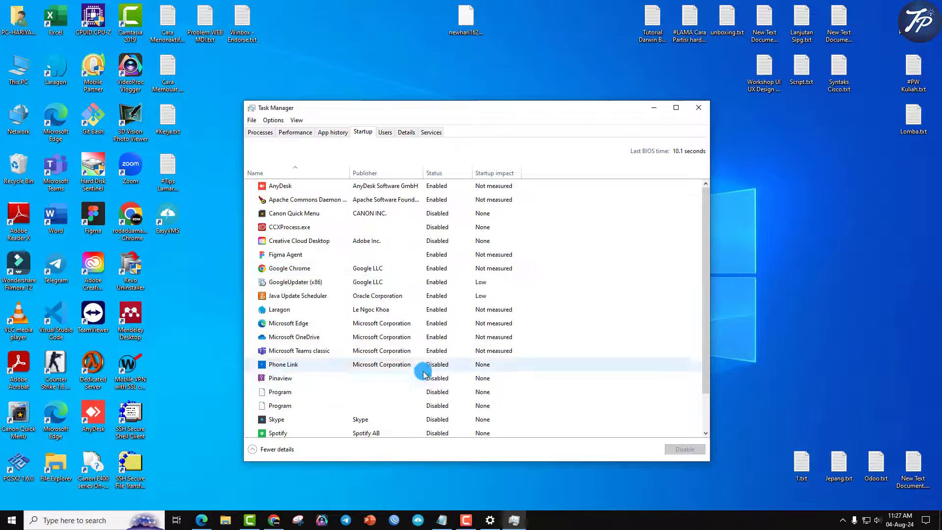
scroll(423, 368, "down", 1)
scroll(451, 384, "up", 1)
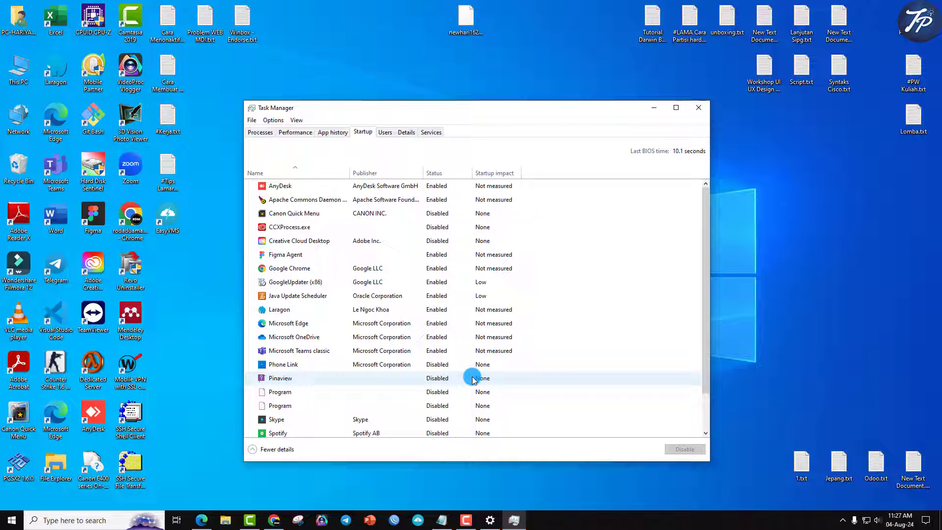
left_click(448, 183)
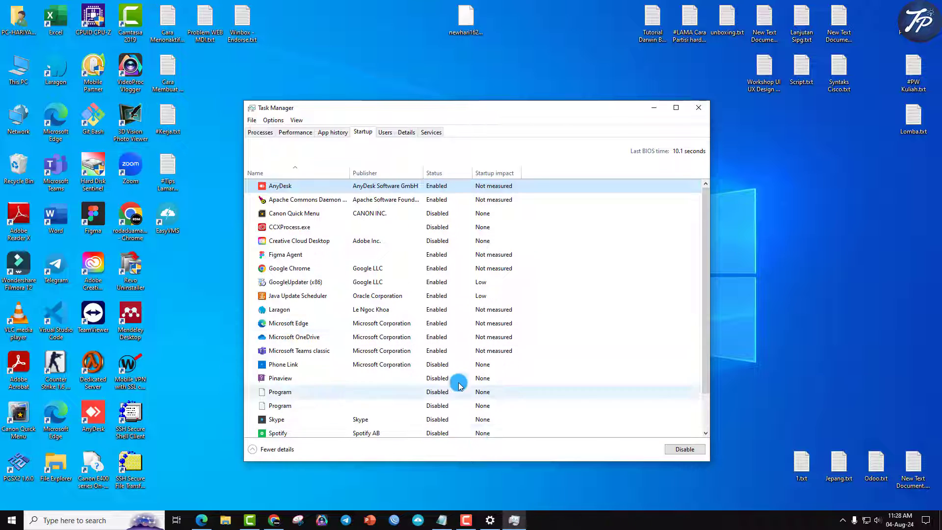
scroll(459, 385, "down", 2)
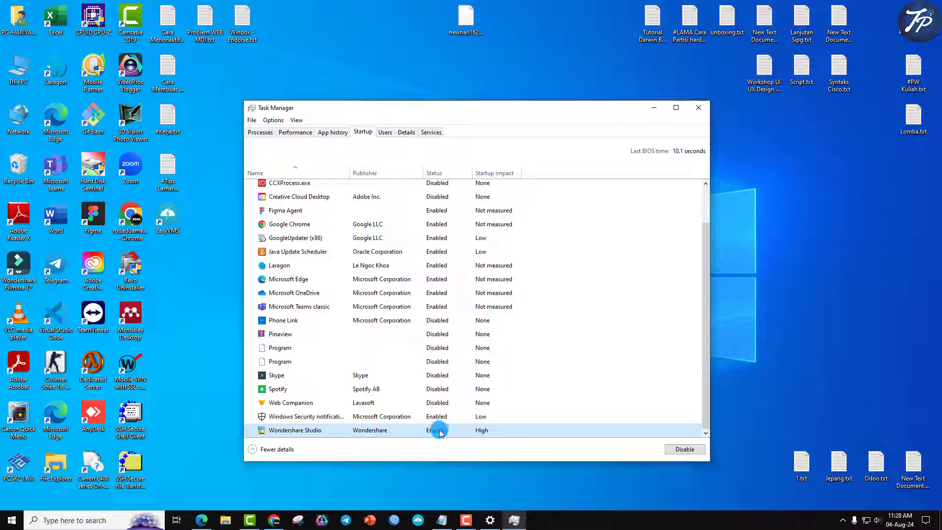
View the CPU and memory performance graphs in Task Manager
left_click(295, 132)
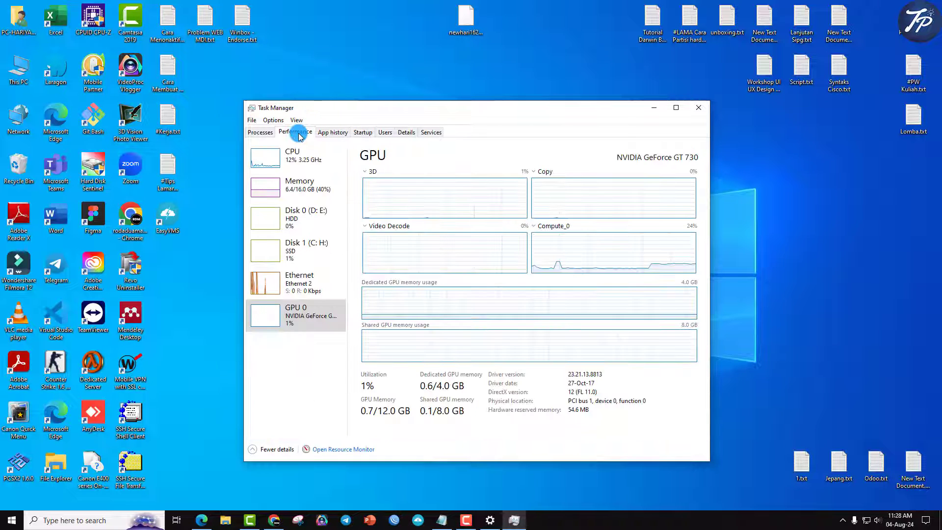
left_click(320, 187)
left_click(326, 161)
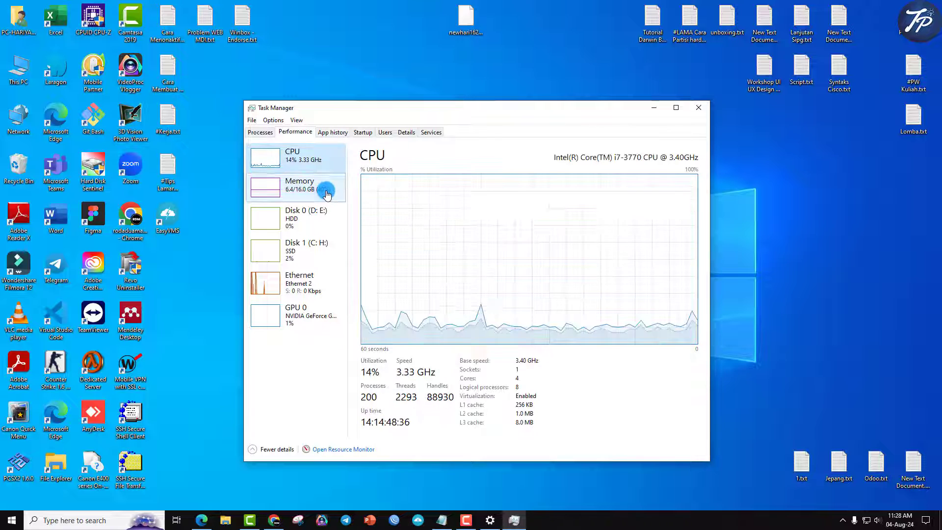
left_click(326, 192)
Return to the startup apps list and disable AnyDesk
left_click(363, 132)
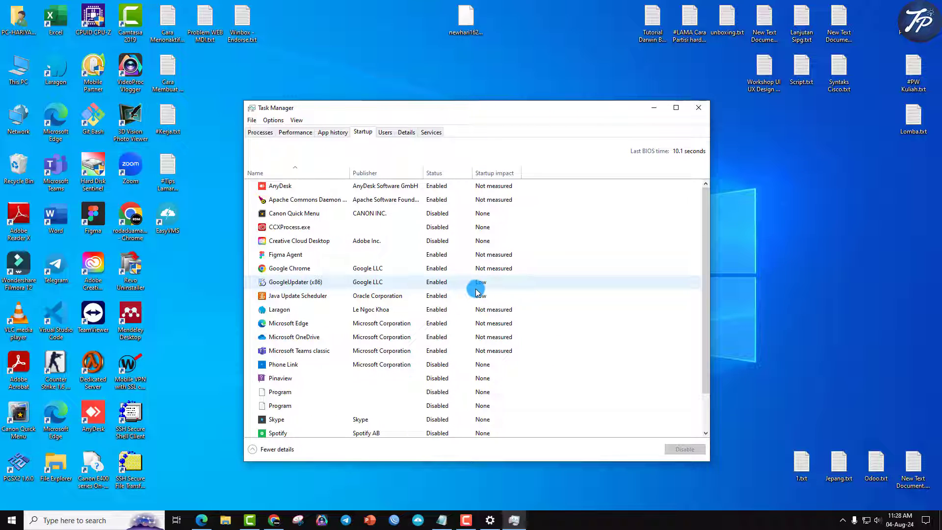
left_click(432, 187)
right_click(447, 188)
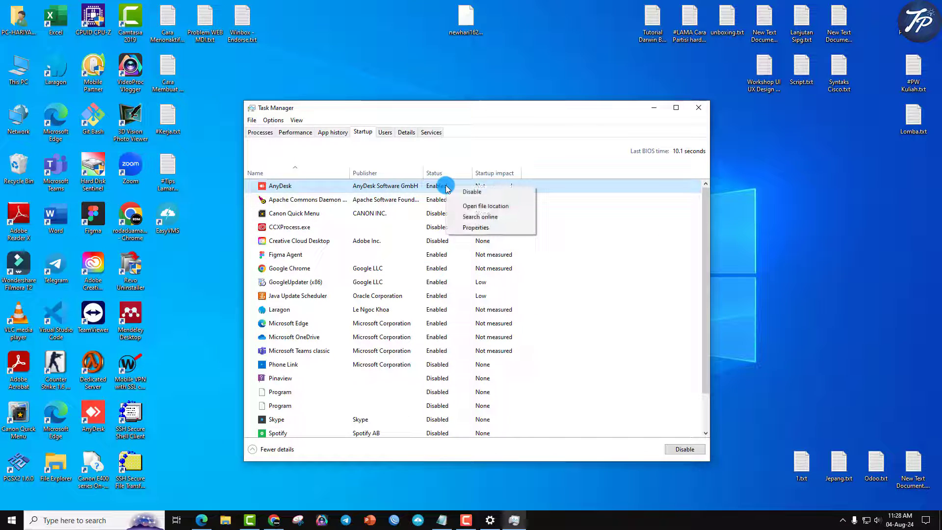
left_click(491, 192)
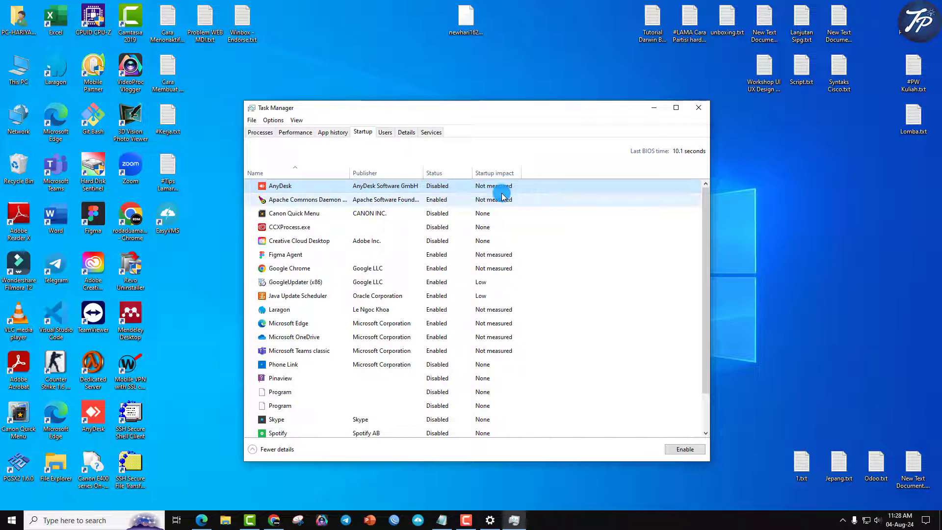
Disable Figma Agent and Google Chrome in the startup apps list
left_click(449, 257)
right_click(450, 259)
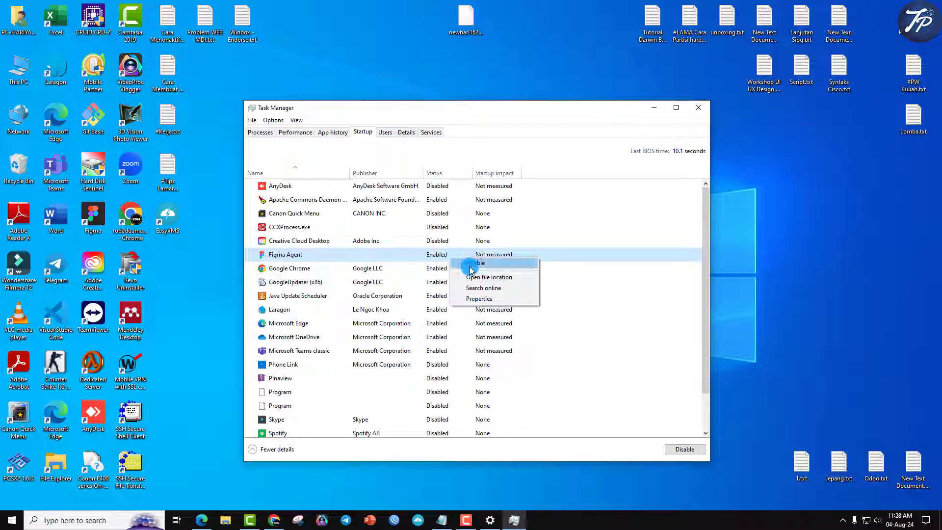
left_click(472, 263)
left_click(450, 273)
right_click(450, 274)
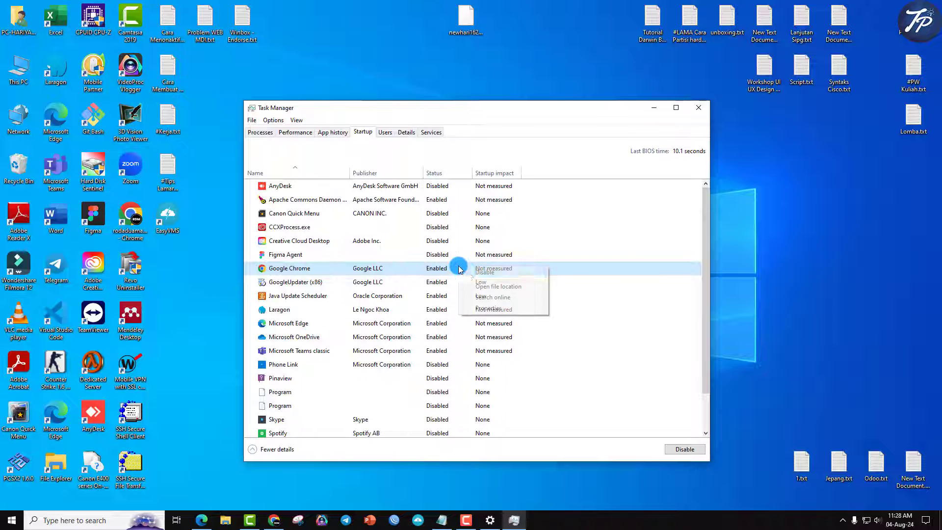
left_click(468, 277)
Disable GoogleUpdater (x86) and Java Update Scheduler in the startup apps list
left_click(445, 285)
right_click(445, 286)
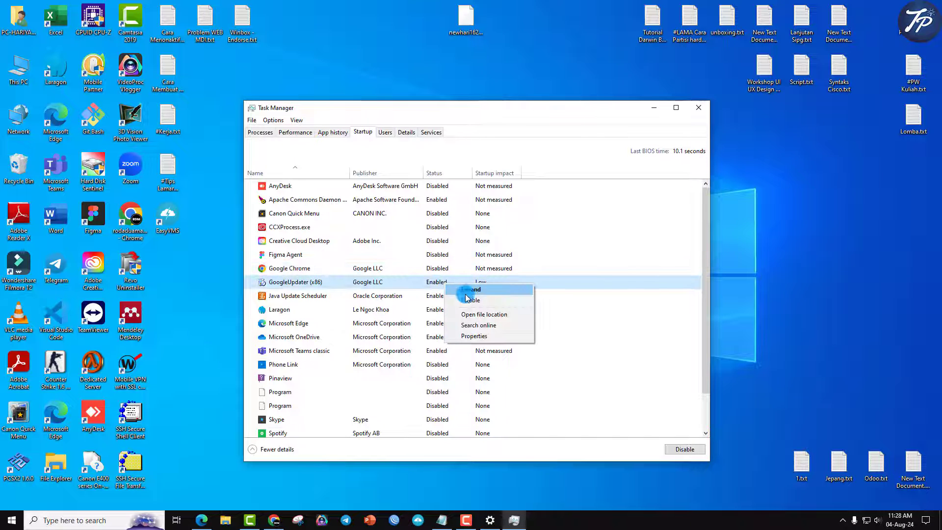
left_click(472, 300)
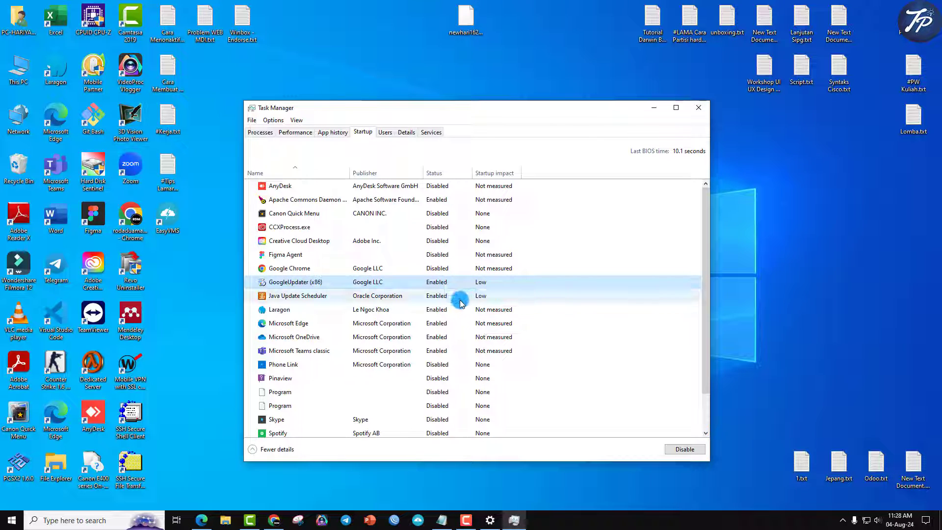
left_click(456, 296)
right_click(457, 297)
left_click(475, 307)
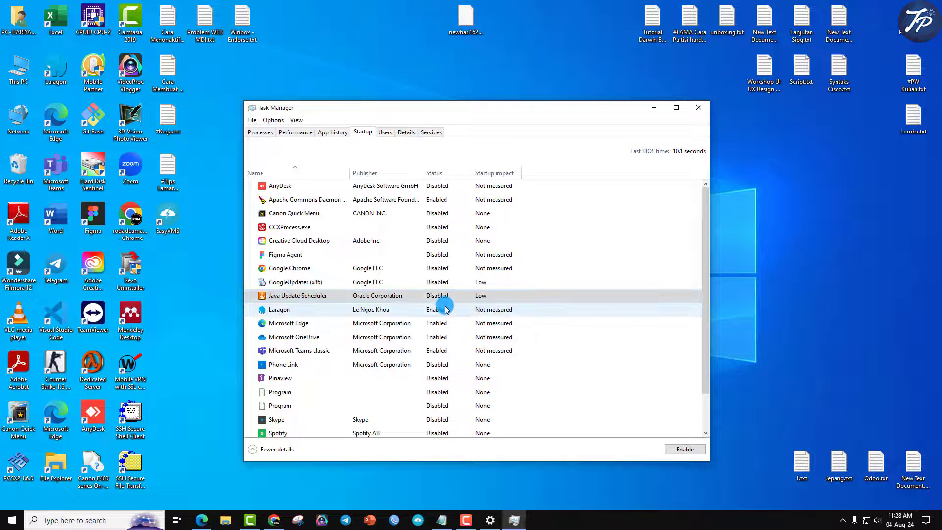
Disable Laragon and Microsoft Edge in the startup apps list
right_click(444, 312)
left_click(441, 324)
right_click(443, 327)
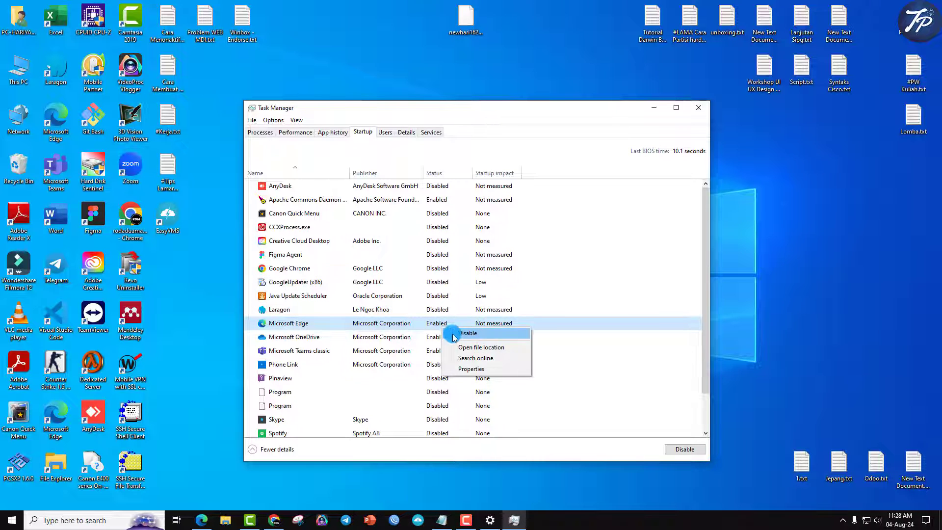
left_click(456, 334)
Disable Microsoft OneDrive and Microsoft Teams classic in the startup apps list
right_click(432, 338)
left_click(446, 348)
left_click(437, 351)
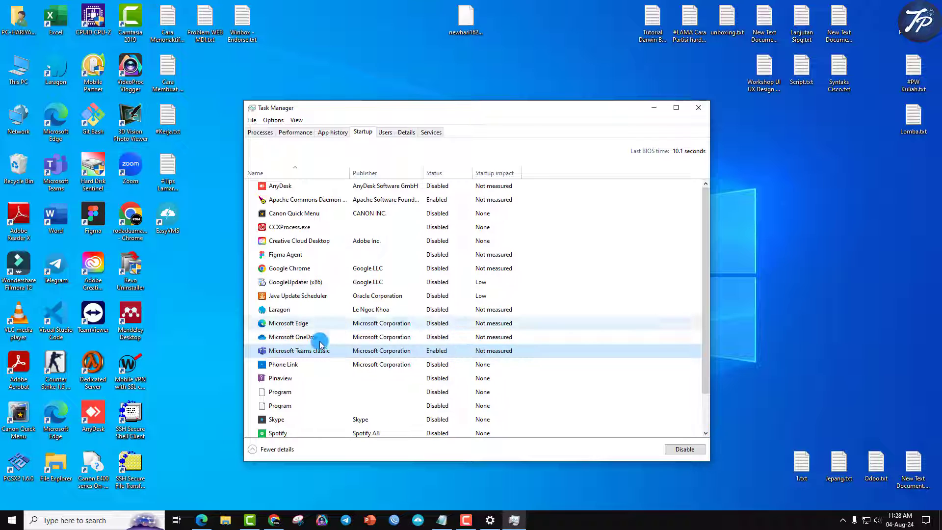
right_click(460, 351)
left_click(475, 356)
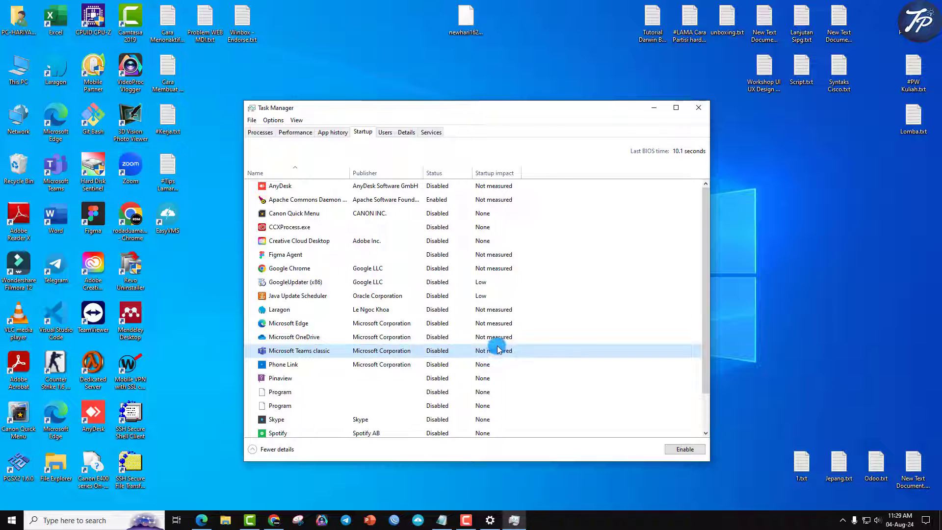
Disable Wondershare Studio at the end of the startup apps list and look over the whole list again
scroll(479, 351, "down", 2)
left_click(437, 431)
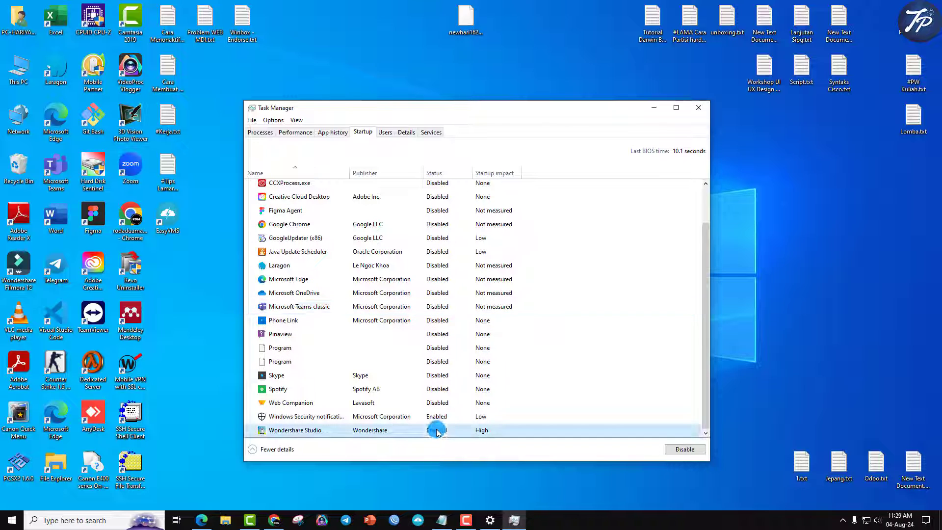
right_click(438, 432)
left_click(447, 437)
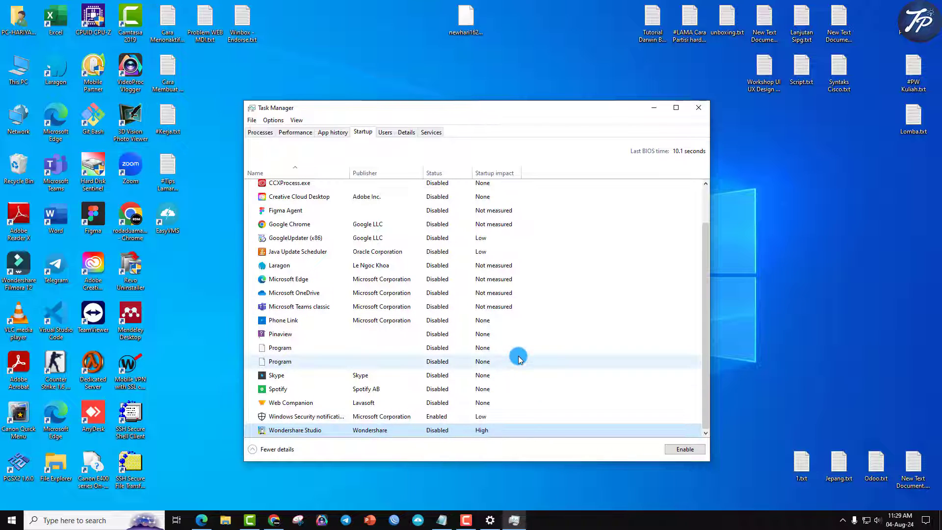
scroll(518, 358, "up", 2)
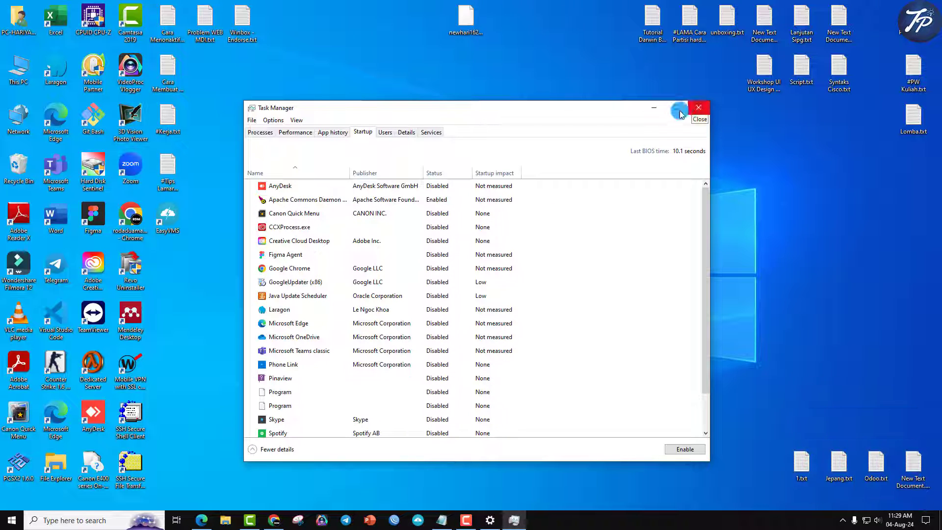
scroll(500, 338, "down", 1)
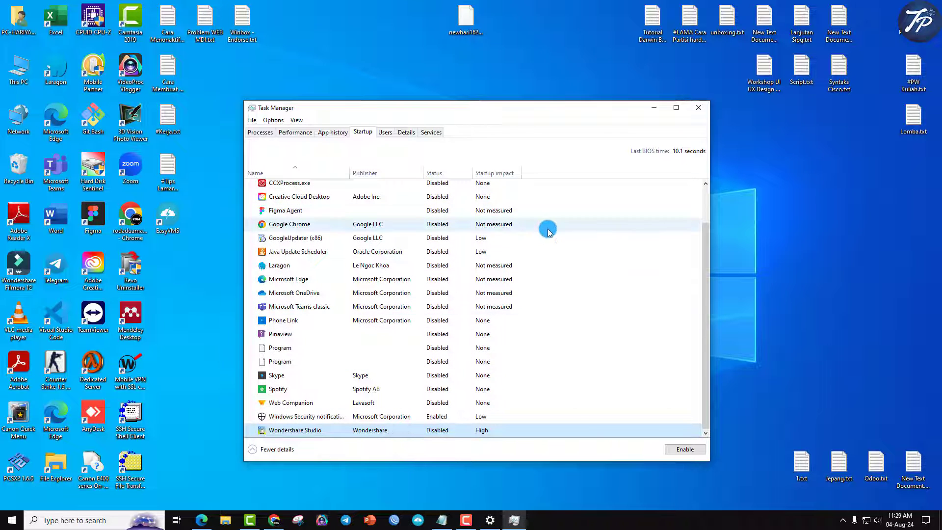
Bring up the Settings window that is still open in the background and close it
right_click(577, 12)
left_click(608, 40)
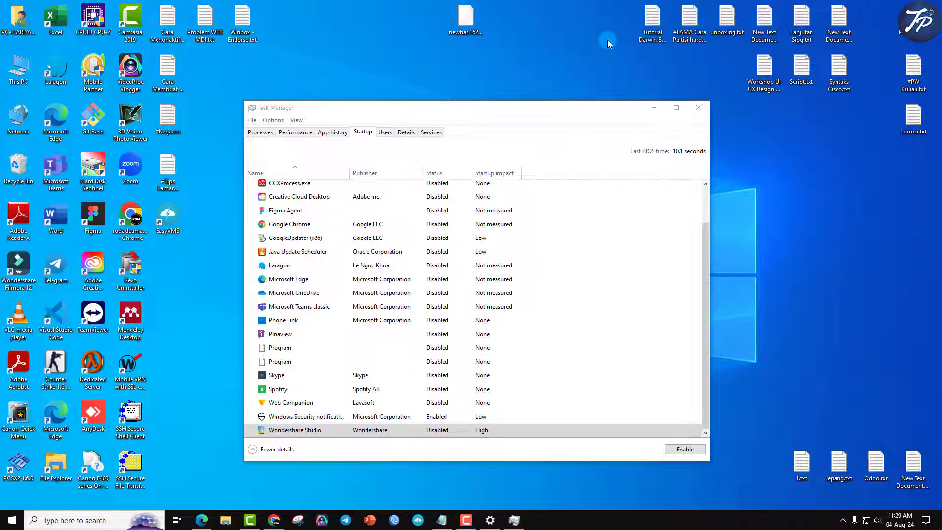
left_click(490, 520)
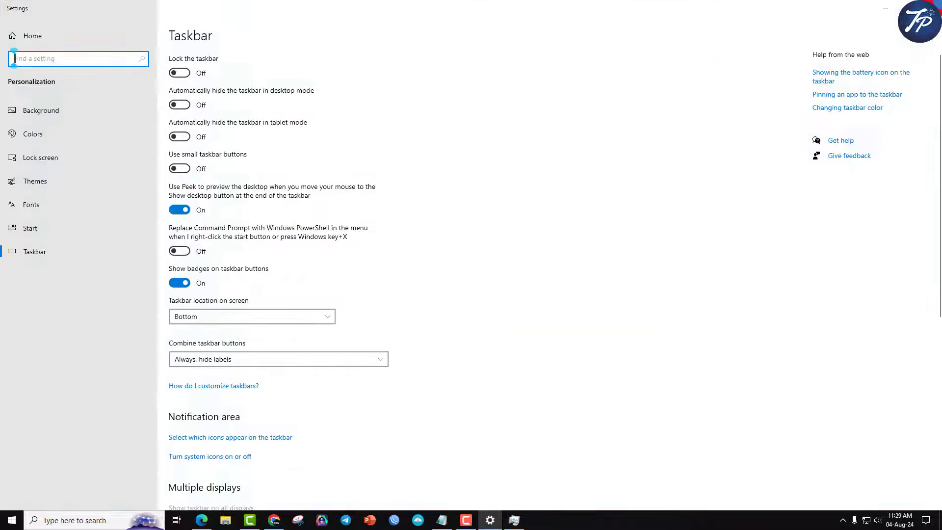
key("alt+F4")
right_click(545, 77)
left_click(558, 102)
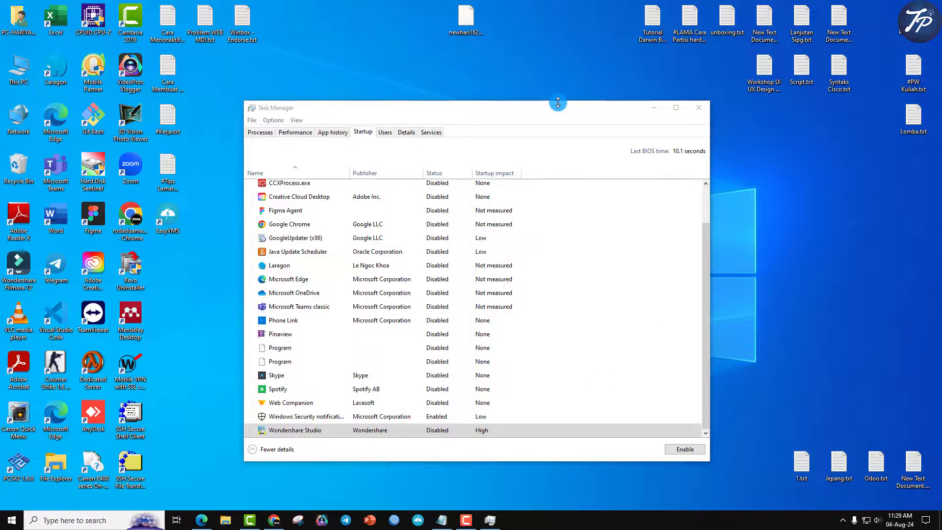
Open the Services console by running services.msc and maximize its window
key("super+r")
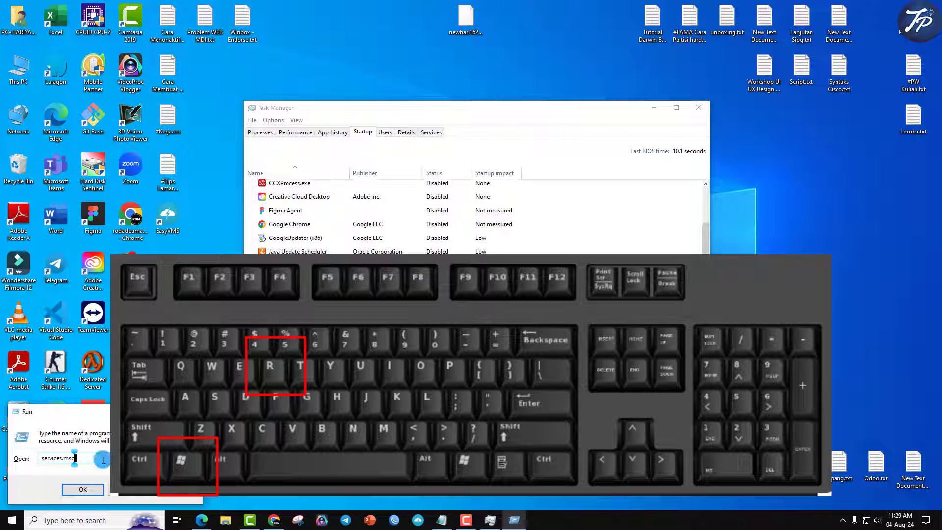
left_click(94, 489)
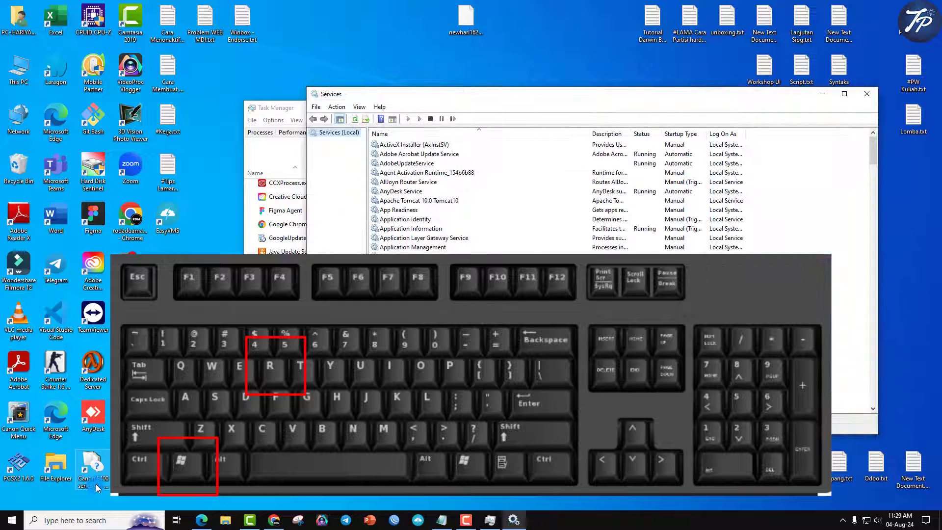
left_click(844, 93)
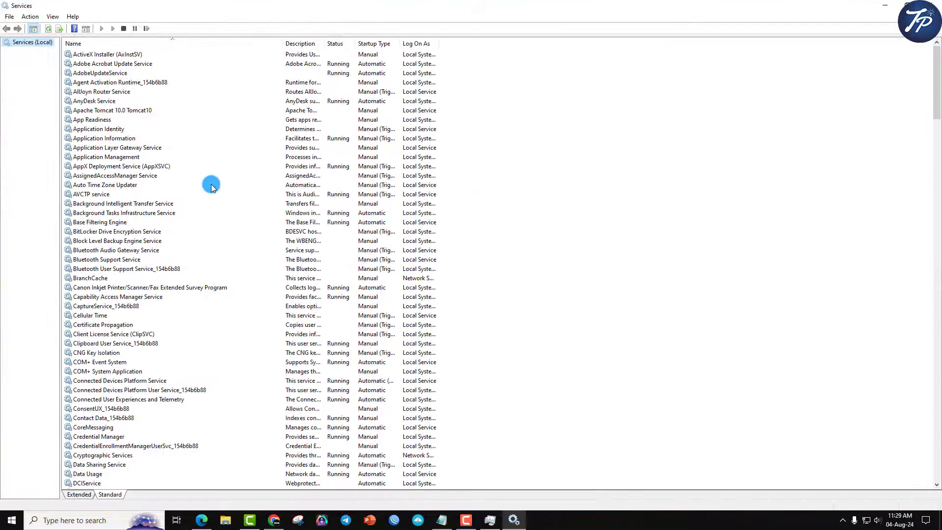
Find the postgresql-x64-13 - PostgreSQL Server 13 service in the services list and open its properties
scroll(222, 169, "down", 20)
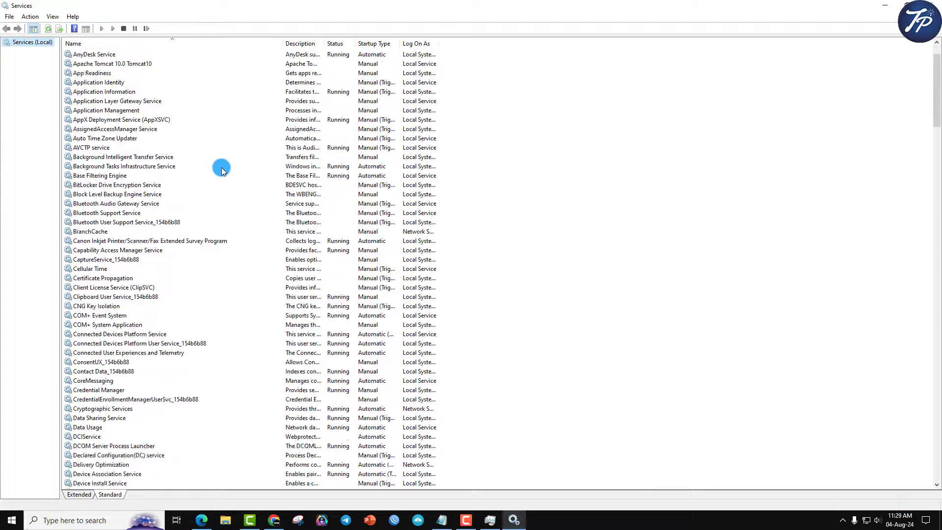
scroll(222, 167, "down", 20)
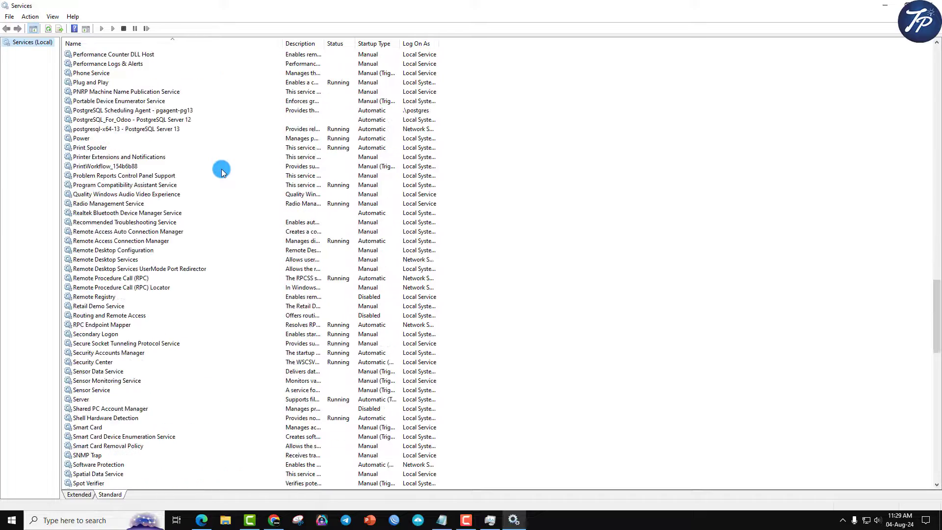
scroll(221, 169, "up", 10)
left_click(107, 132)
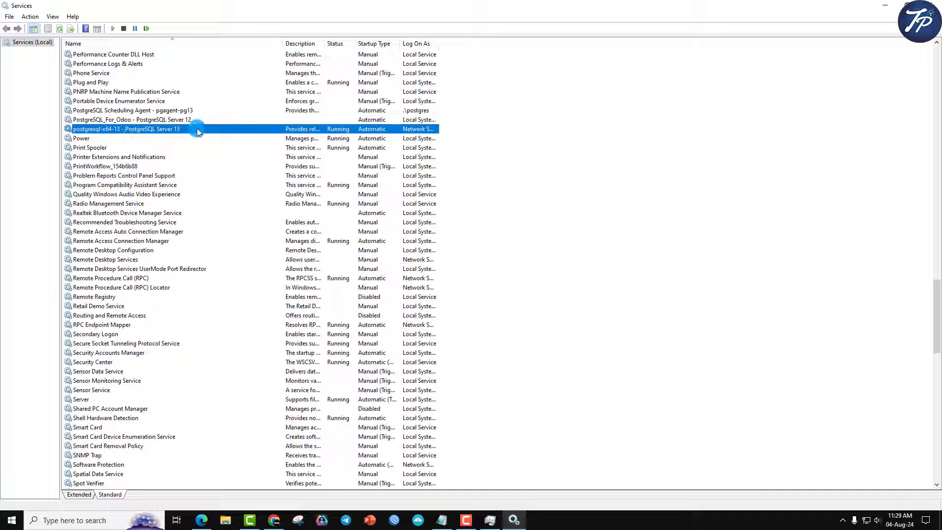
right_click(240, 131)
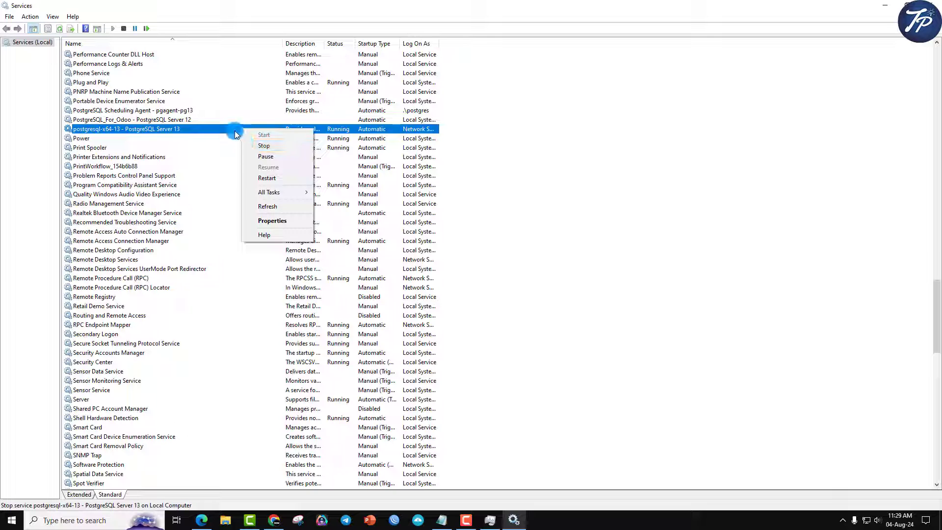
double_click(235, 131)
Set the PostgreSQL Server 13 service's startup type to Manual, stop the service, and apply the changes
left_click(466, 254)
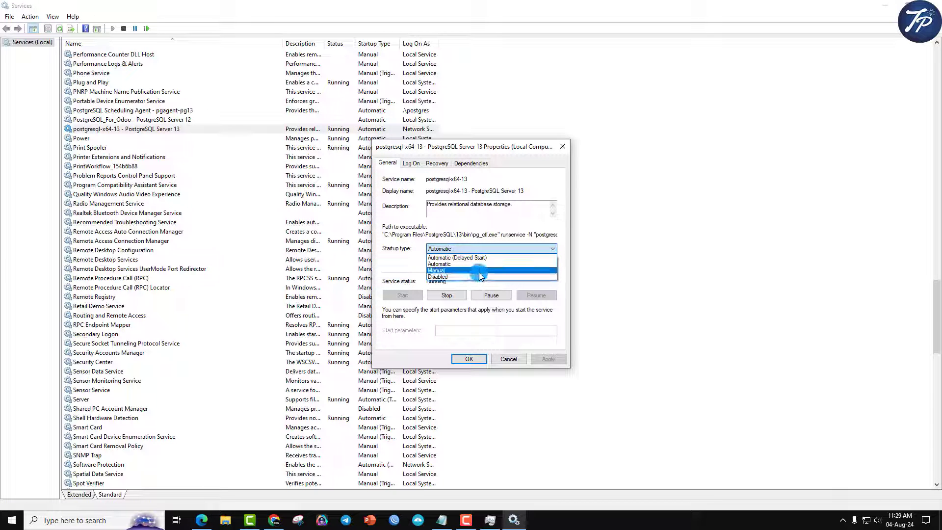
left_click(479, 270)
left_click(448, 297)
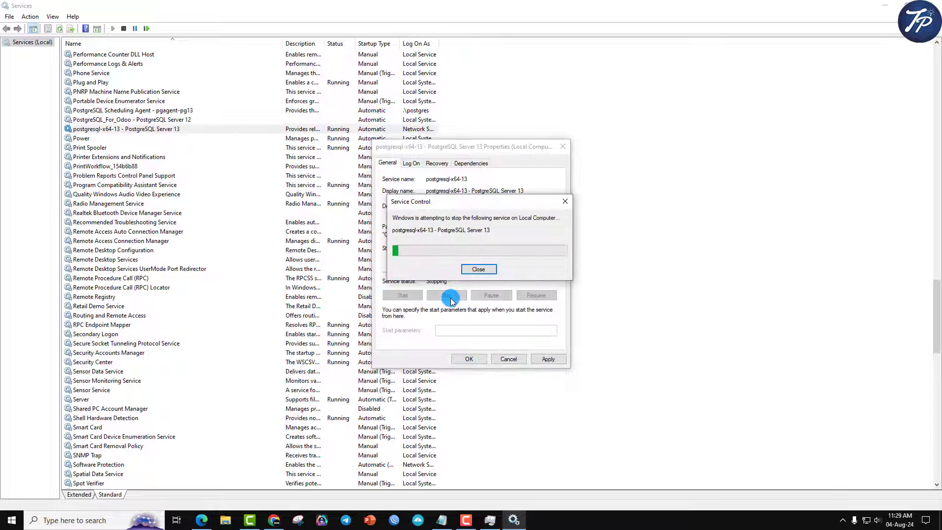
left_click(547, 363)
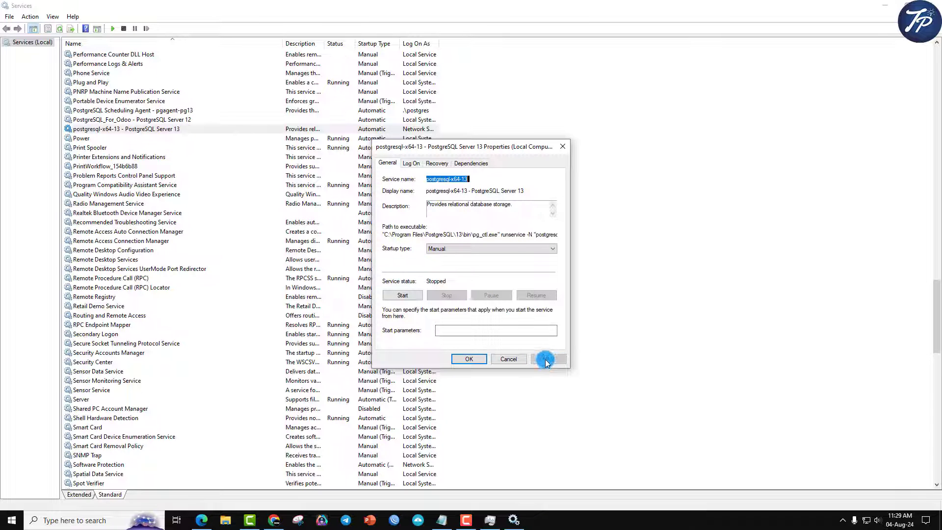
left_click(469, 359)
Set the Windows Update service's startup type to Manual, stop the service, and apply the changes
scroll(167, 179, "down", 12)
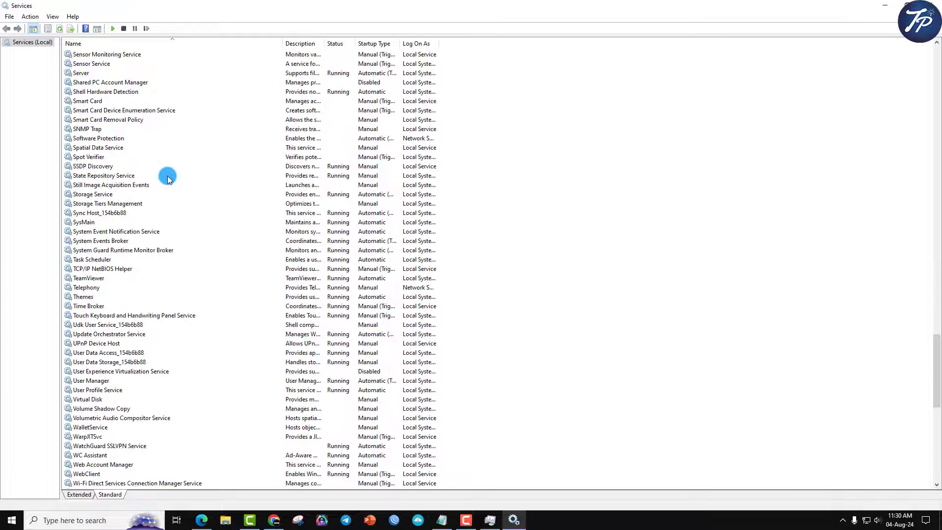
scroll(168, 179, "down", 12)
scroll(182, 375, "down", 4)
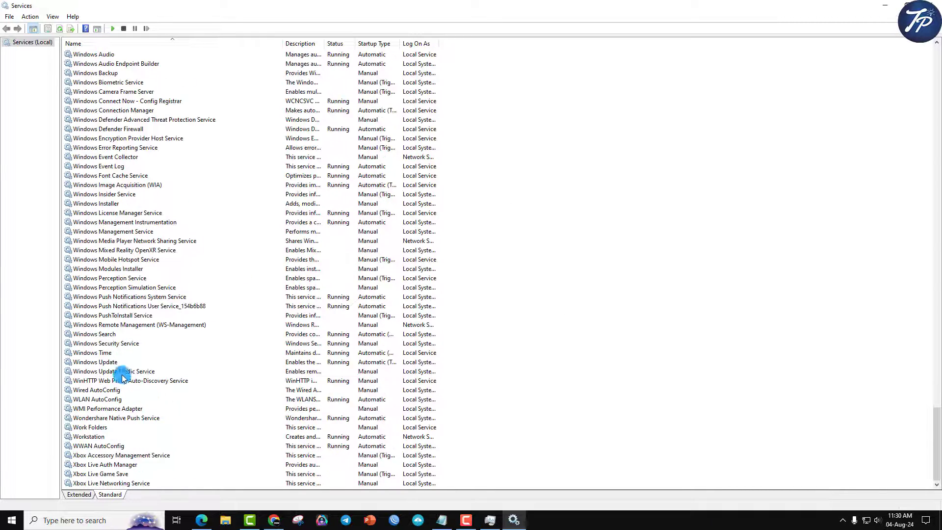
double_click(293, 364)
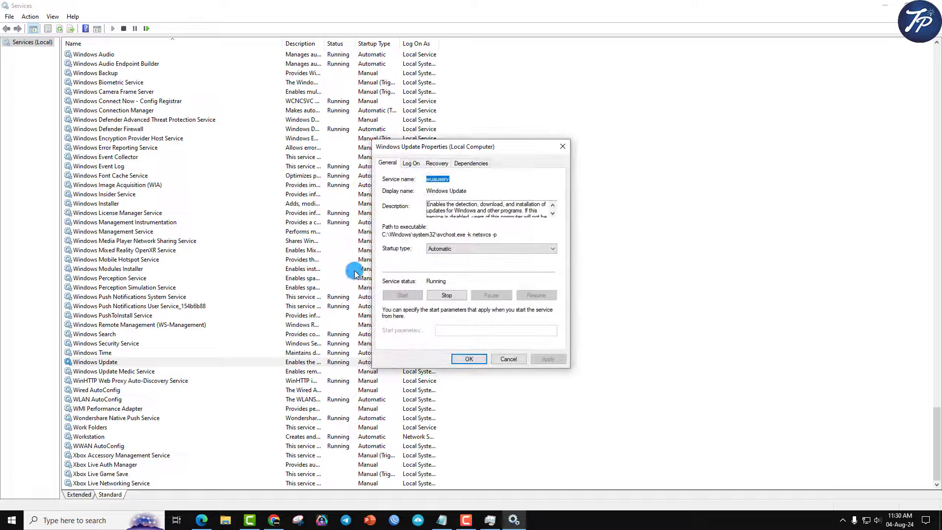
left_click(455, 251)
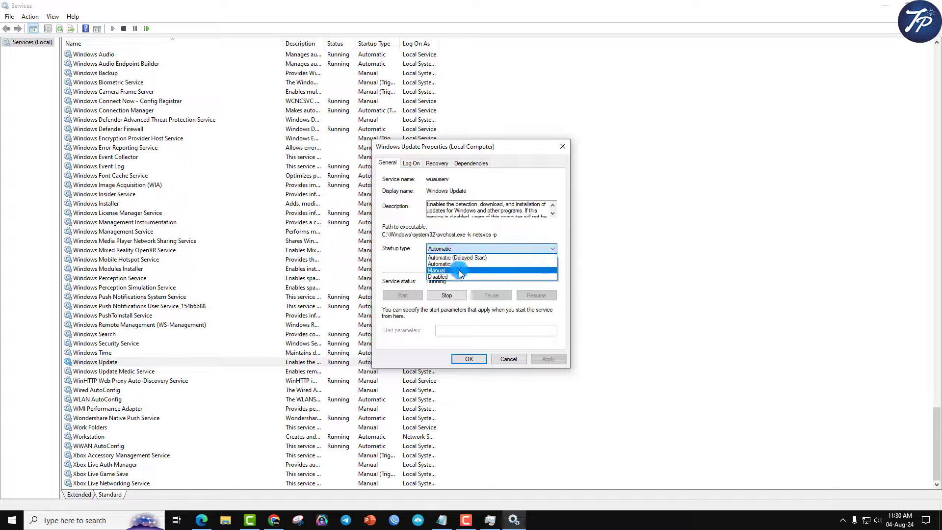
left_click(461, 271)
left_click(450, 296)
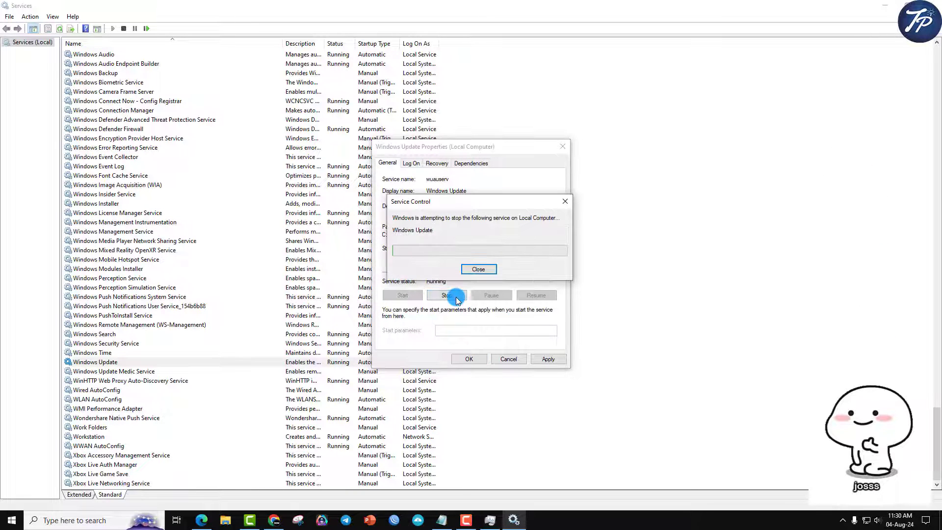
left_click_drag(466, 205, 599, 143)
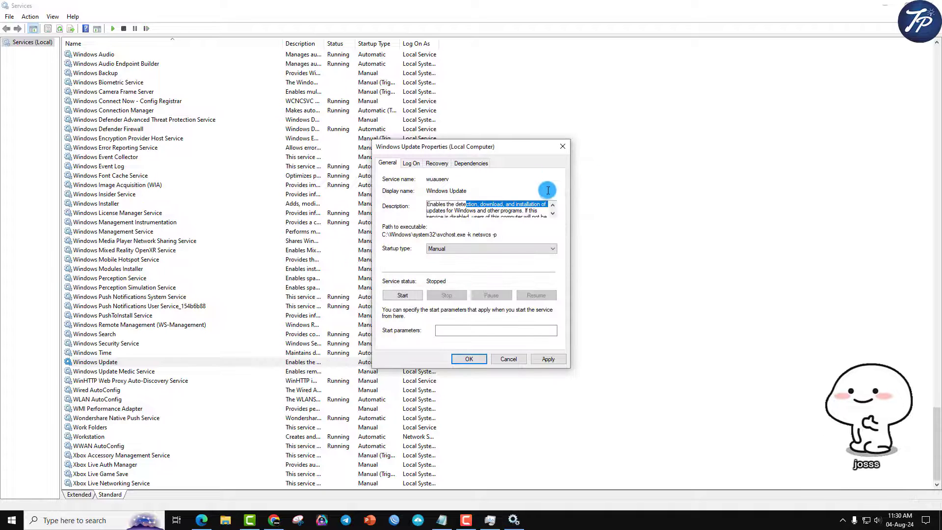
left_click(542, 361)
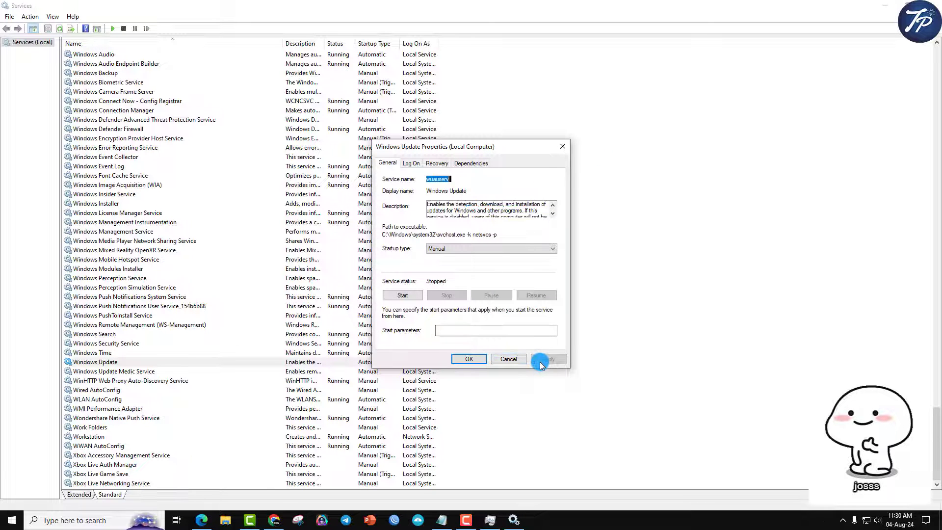
left_click(464, 360)
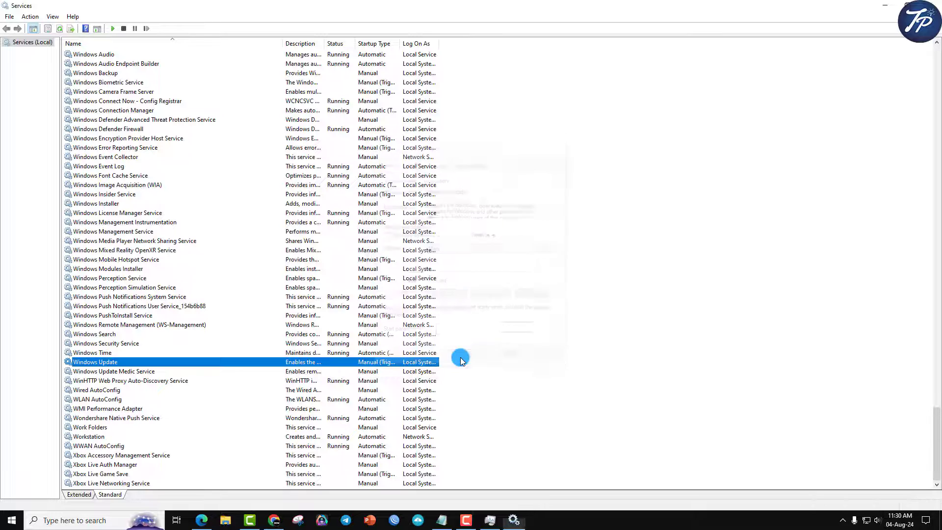
Set the WatchGuard SSLVPN Service's startup type to Manual, stop the service, and apply the changes
left_click(251, 334)
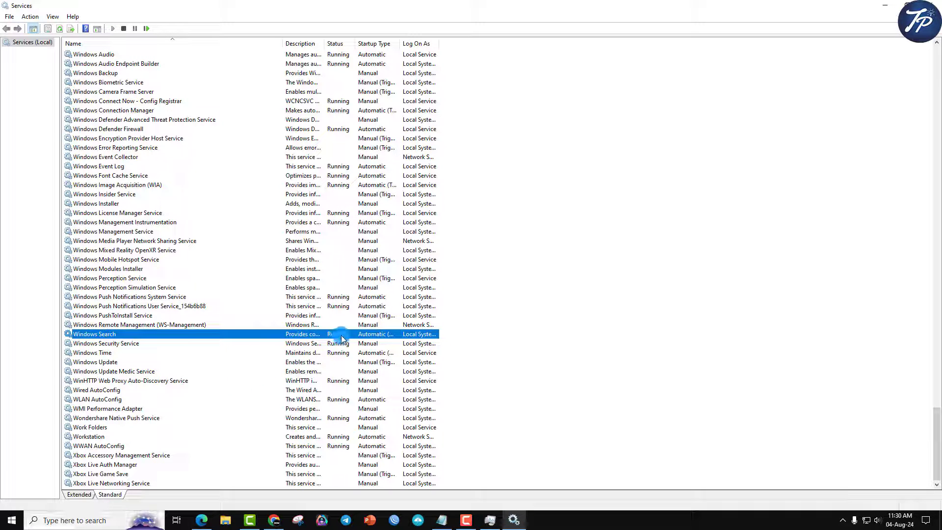
scroll(326, 363, "up", 18)
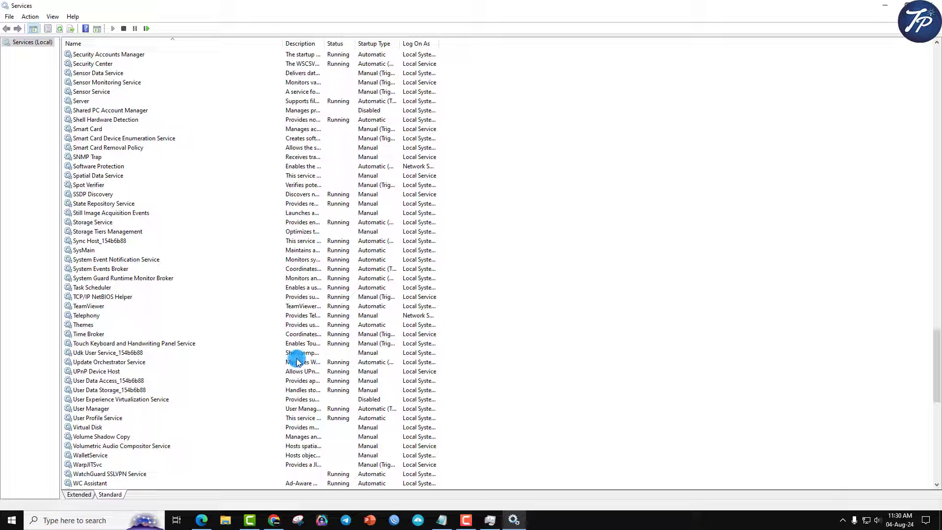
scroll(246, 351, "down", 5)
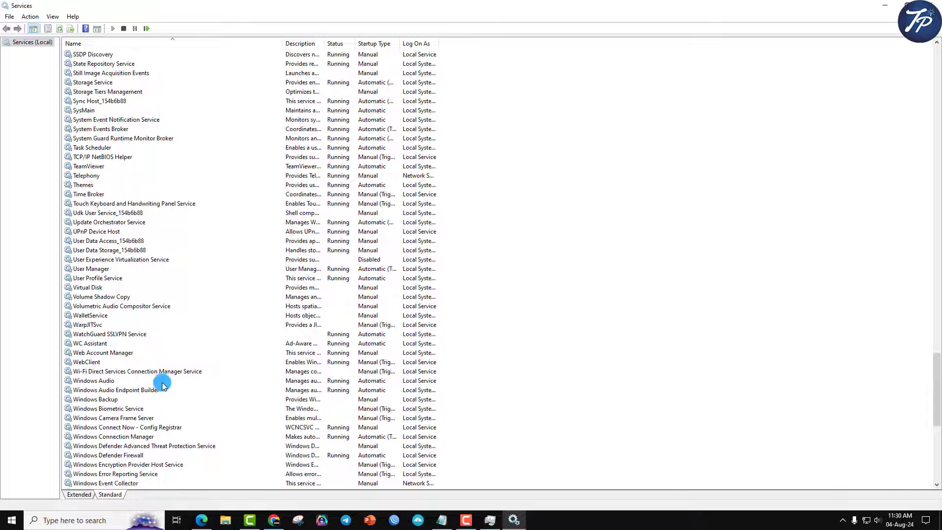
double_click(162, 335)
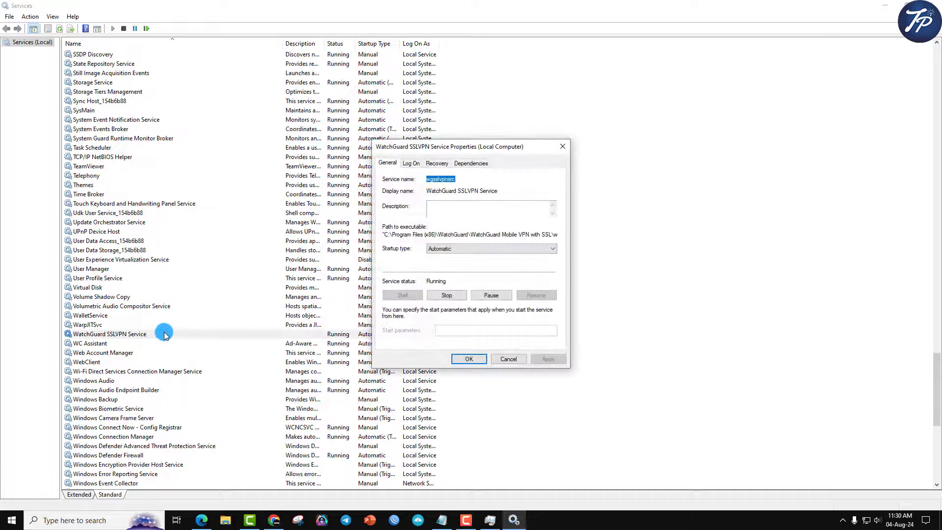
left_click(472, 251)
left_click(464, 270)
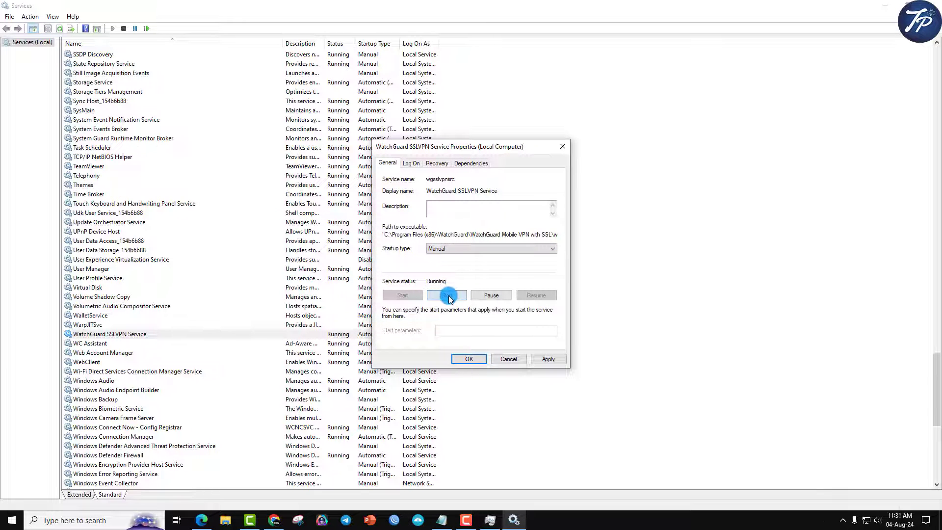
left_click(447, 296)
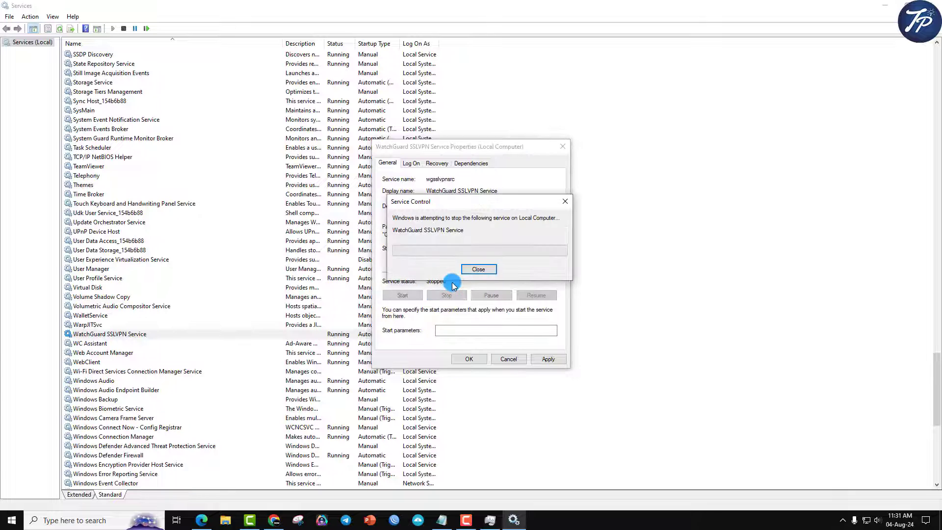
left_click(546, 359)
left_click(471, 358)
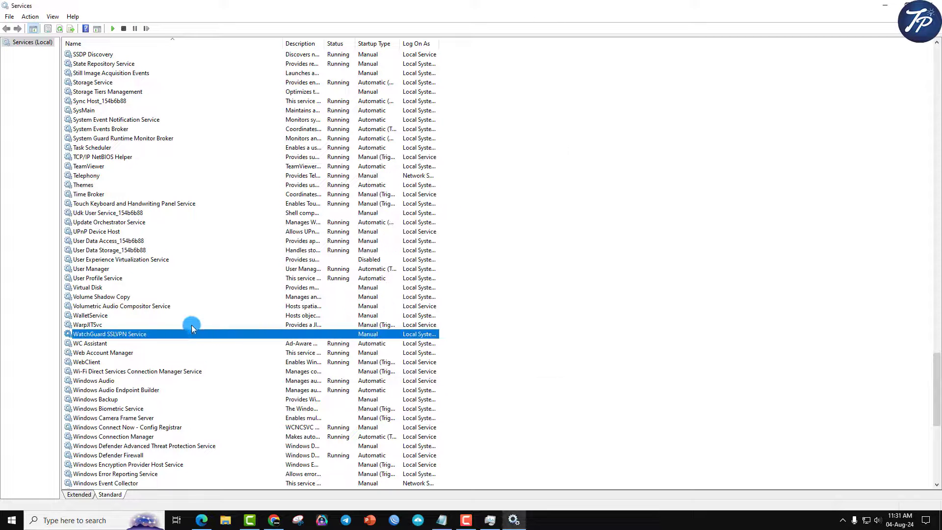
scroll(192, 326, "up", 3)
scroll(192, 324, "down", 2)
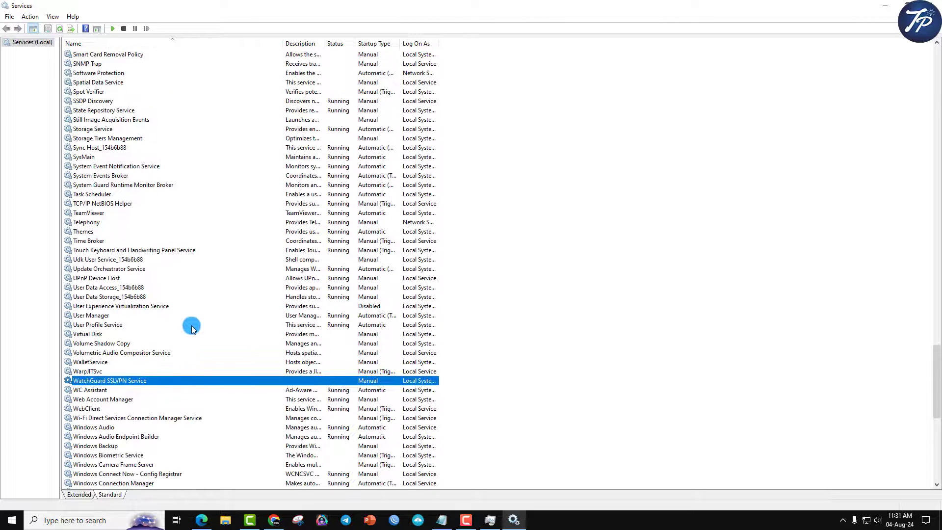
Open the WatchGuard SSLVPN Service's properties, view the available startup type options, and close the dialog
double_click(195, 382)
left_click(472, 249)
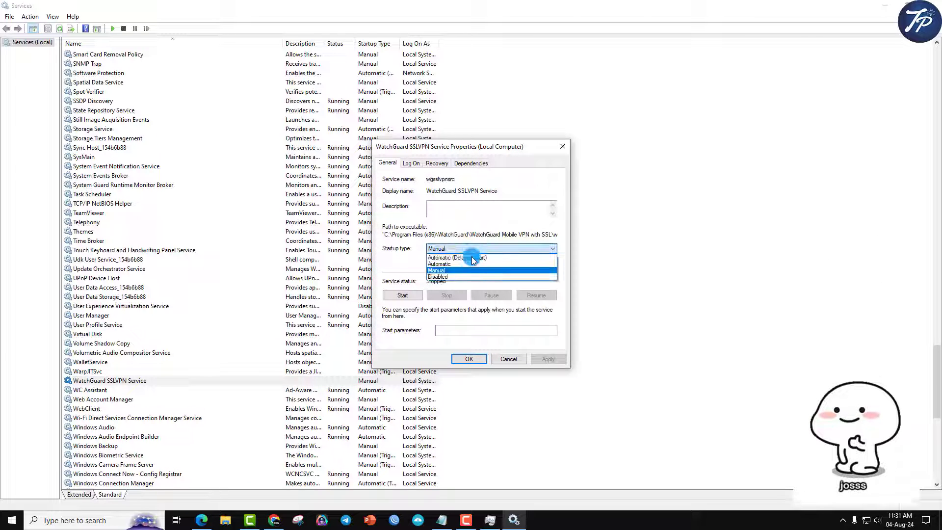
left_click(398, 262)
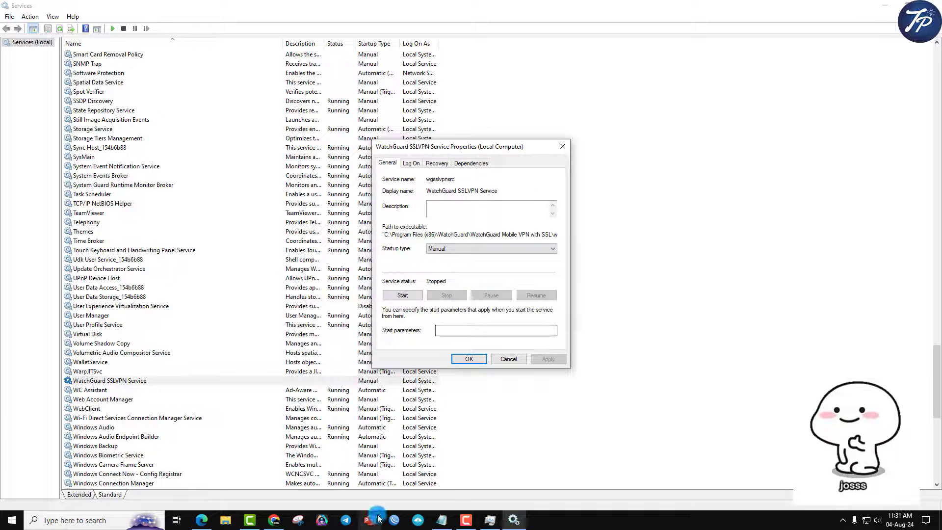
left_click(468, 360)
Review the status and startup type of the services throughout the list, and close the Services console
scroll(390, 232, "up", 13)
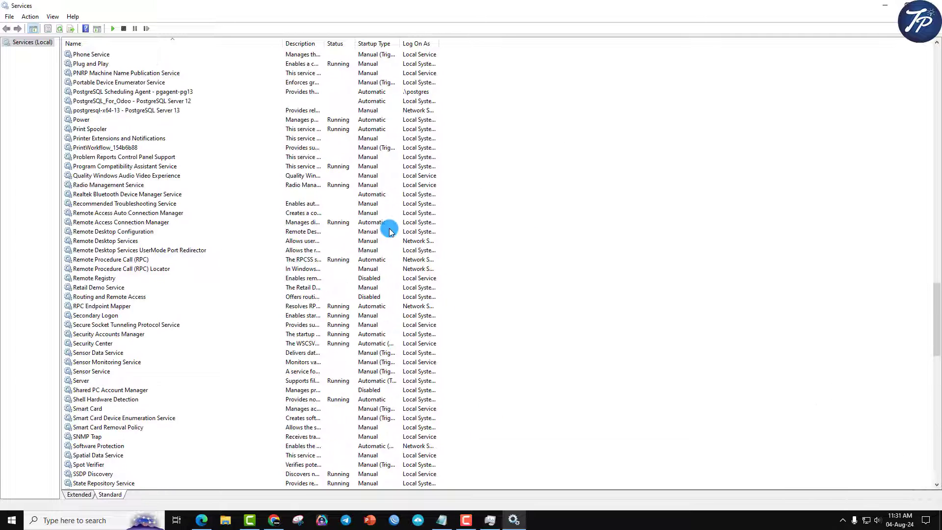
scroll(390, 231, "up", 20)
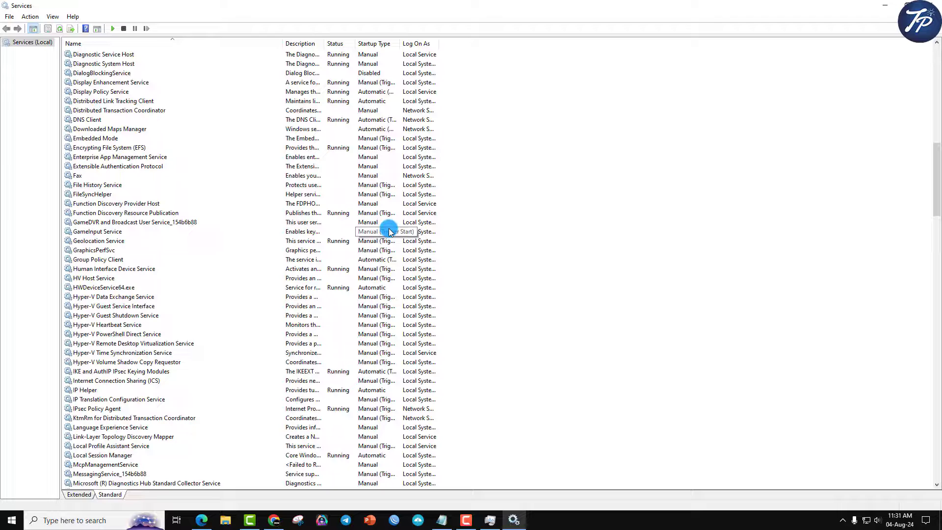
scroll(390, 232, "up", 12)
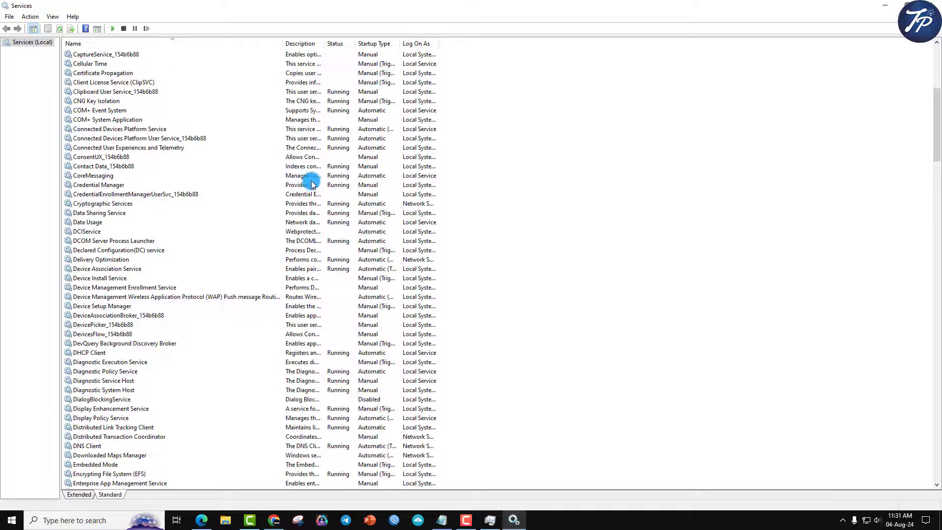
scroll(311, 184, "up", 9)
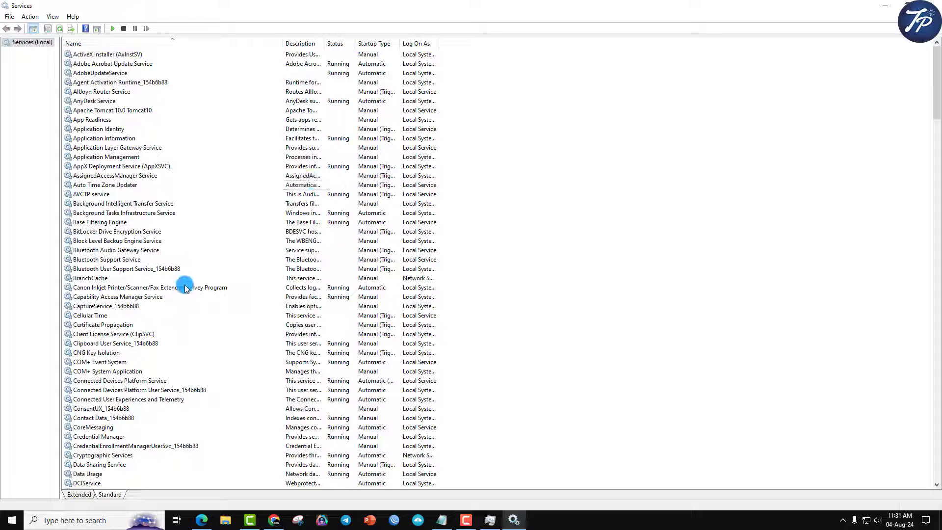
scroll(238, 242, "down", 20)
scroll(265, 231, "down", 5)
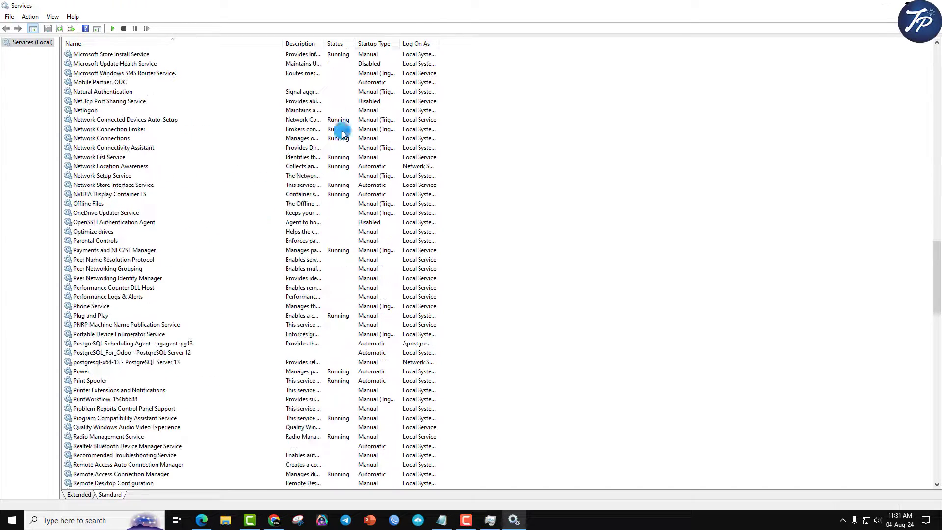
scroll(293, 177, "down", 7)
scroll(293, 176, "down", 7)
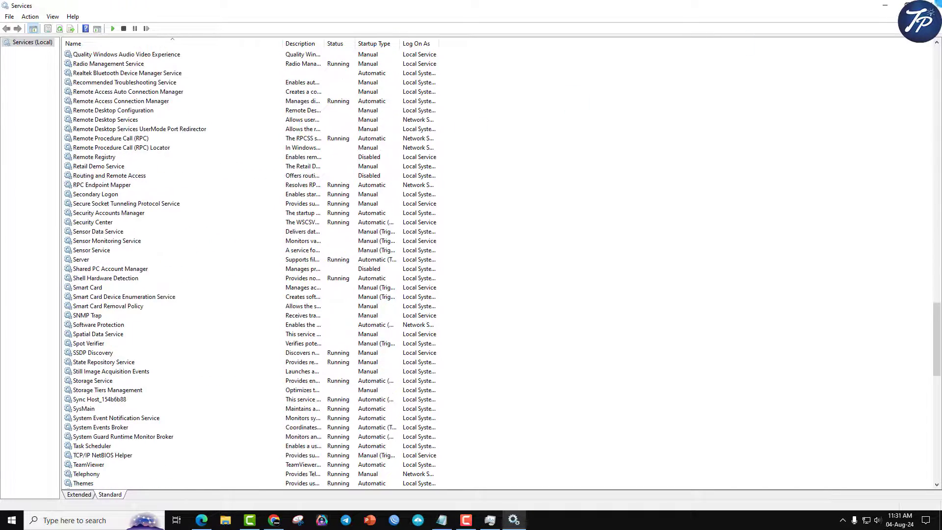
left_click(935, 4)
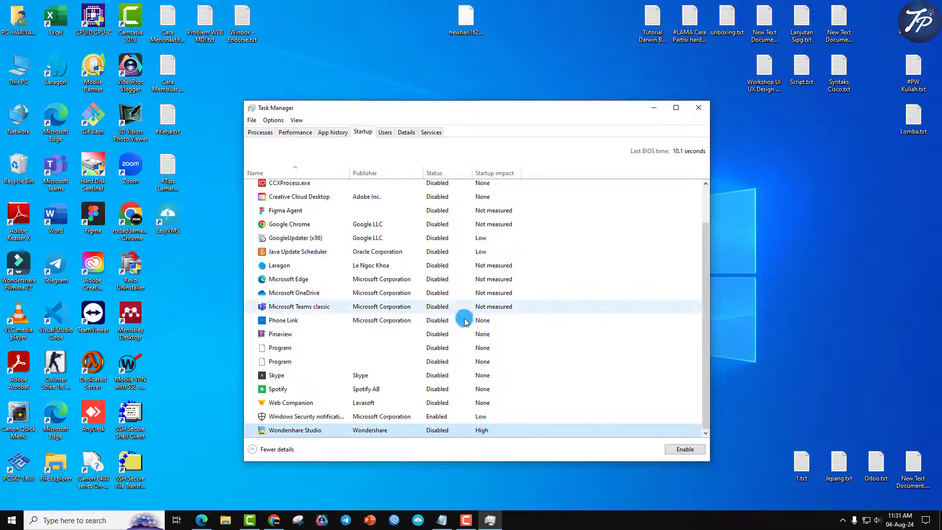
View the enable and disable options for the AnyDesk, Google Chrome and Apache Commons Daemon startup entries in Task Manager
scroll(471, 328, "up", 1)
left_click(265, 130)
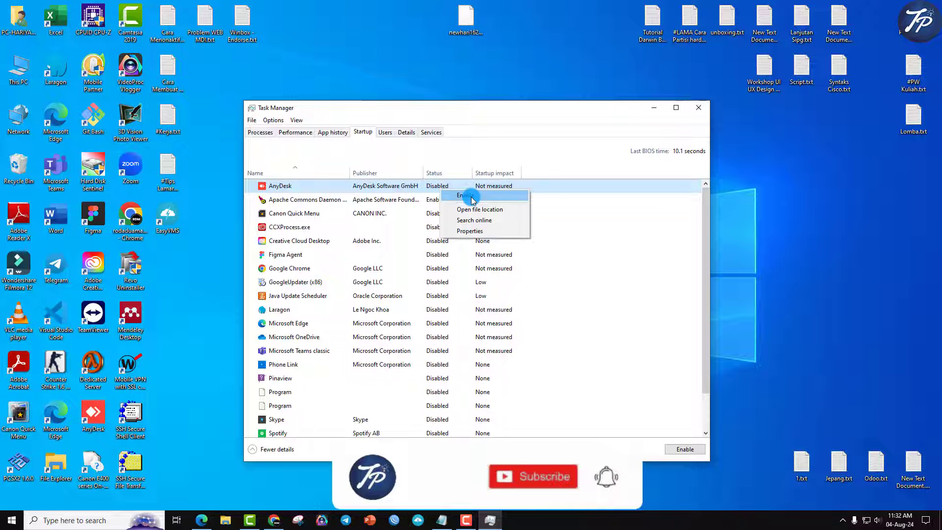
left_click(405, 161)
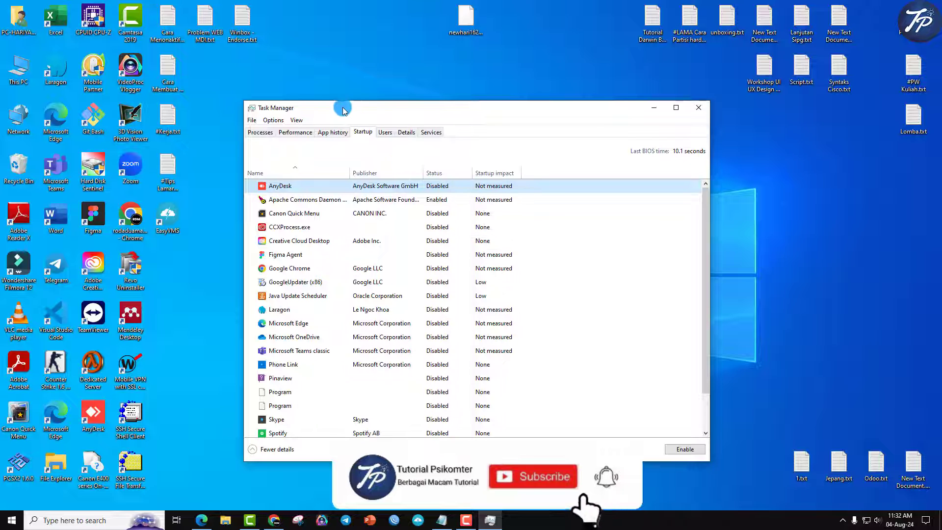
right_click(414, 267)
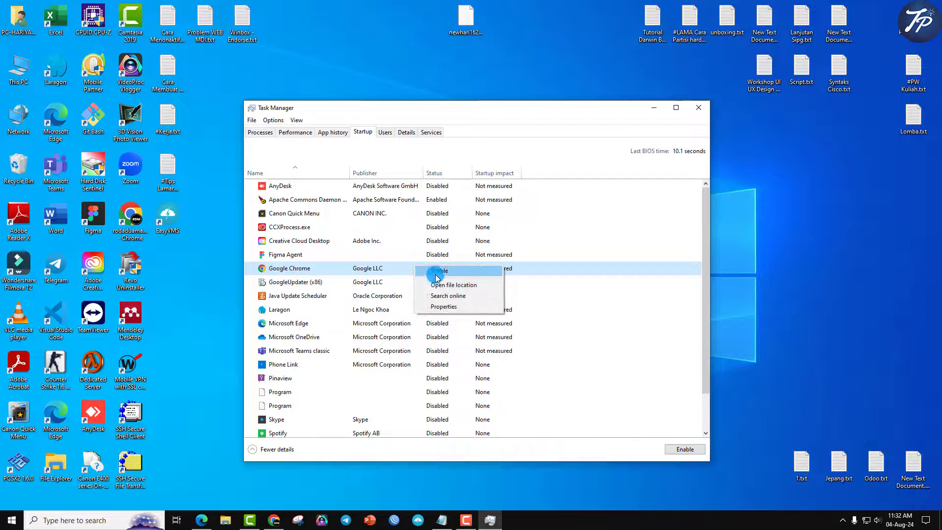
left_click(458, 246)
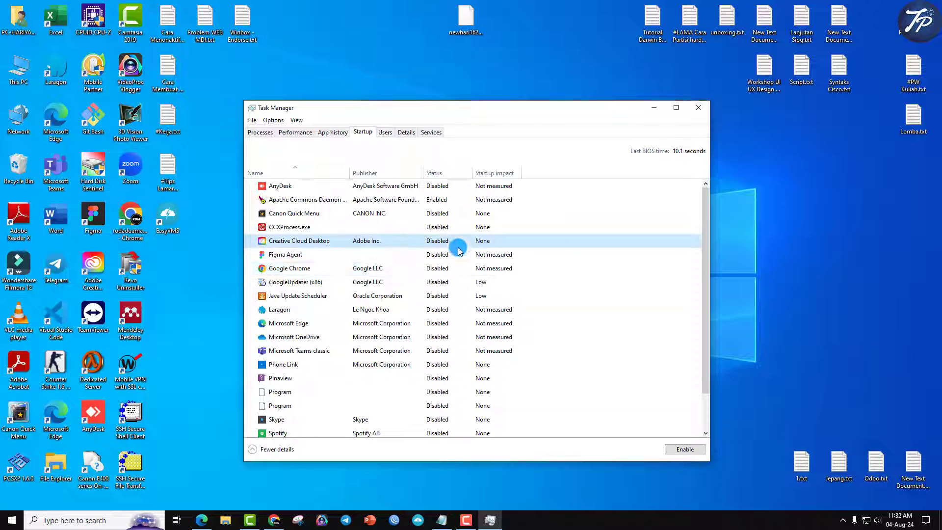
right_click(457, 254)
right_click(443, 201)
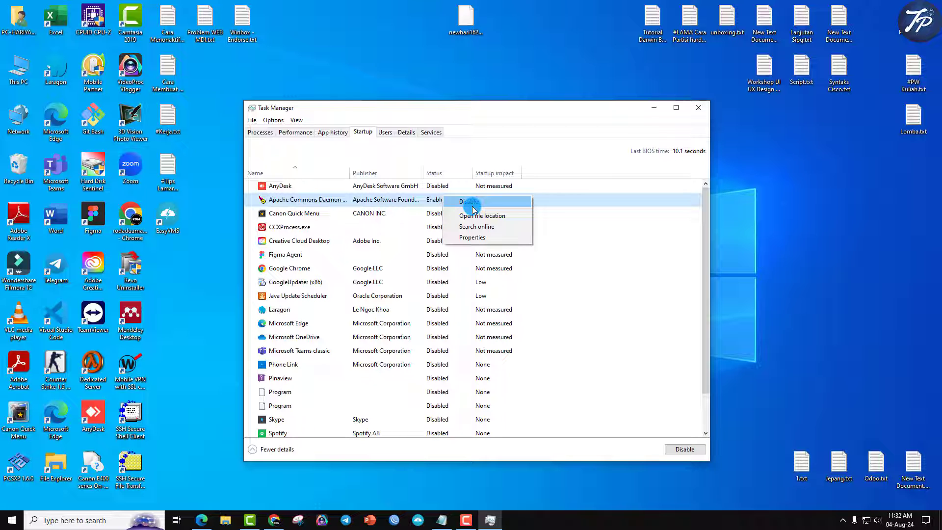
key("super")
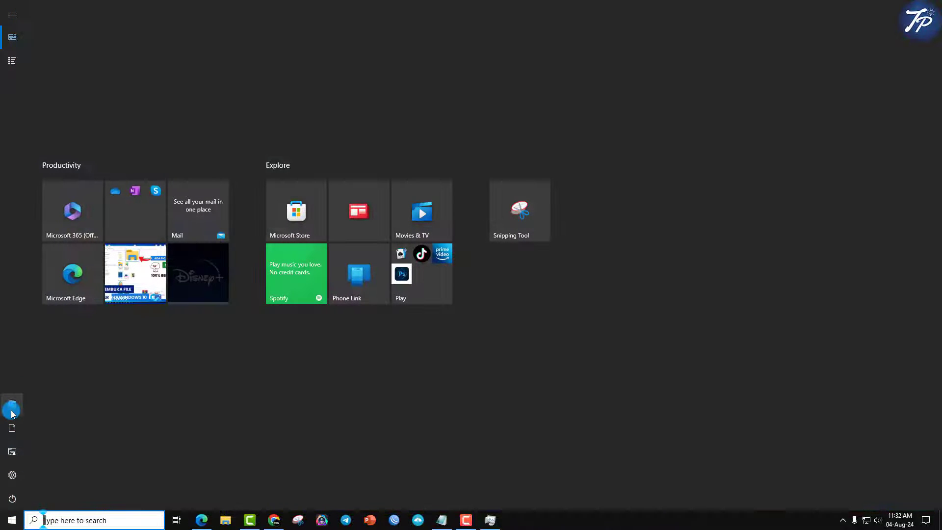
mouse_move(13, 414)
key("ctrl+shift+Escape")
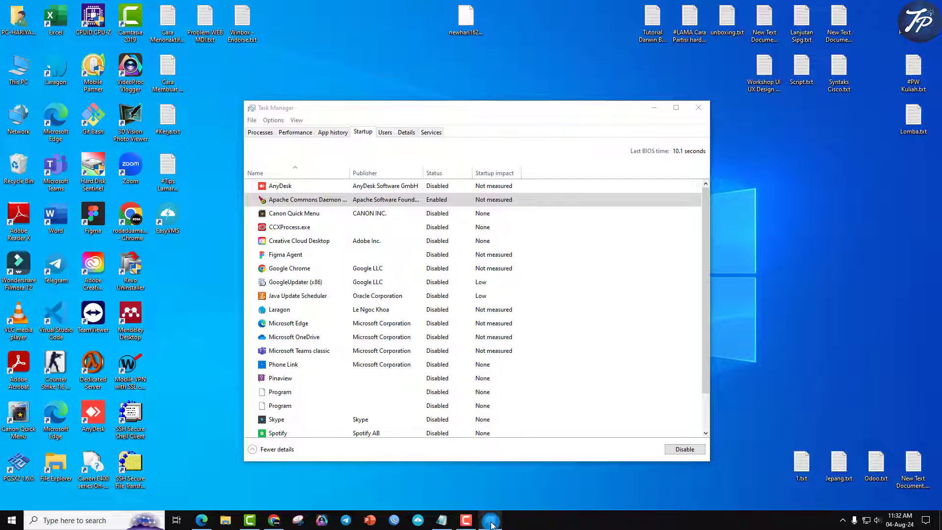
left_click(416, 449)
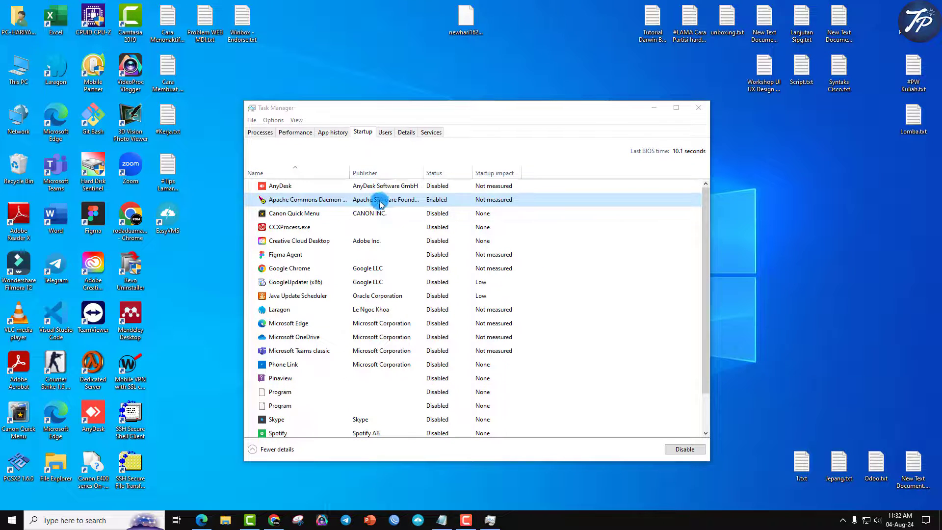
left_click(398, 201)
right_click(397, 202)
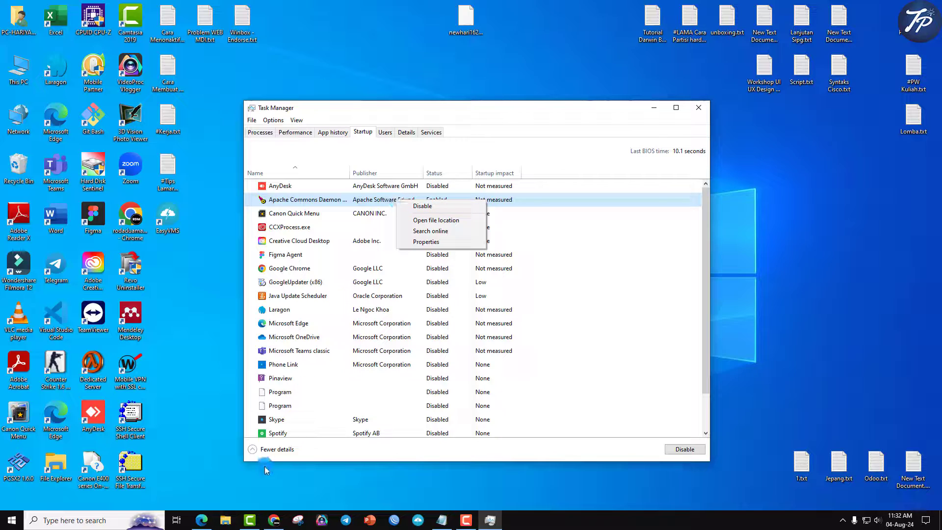
Reopen the Services console and minimize its window
key("super+r")
left_click(80, 490)
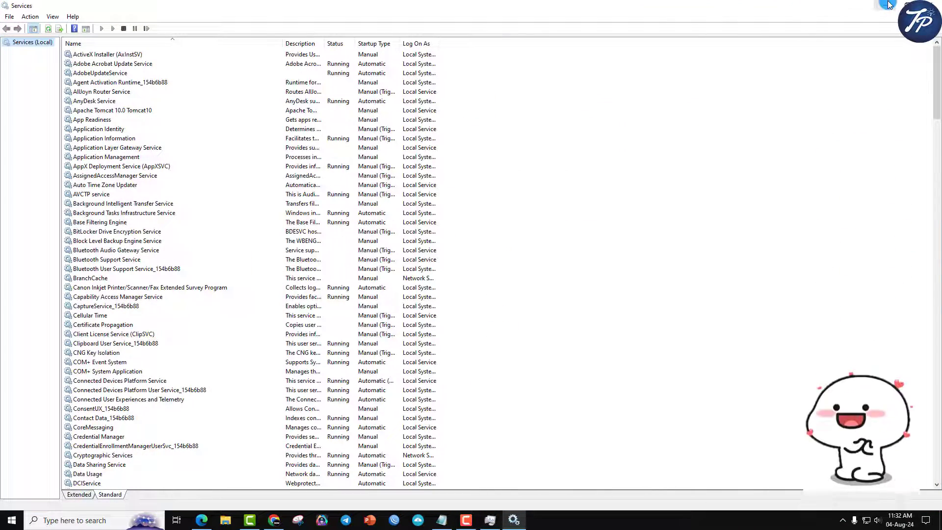
left_click(889, 5)
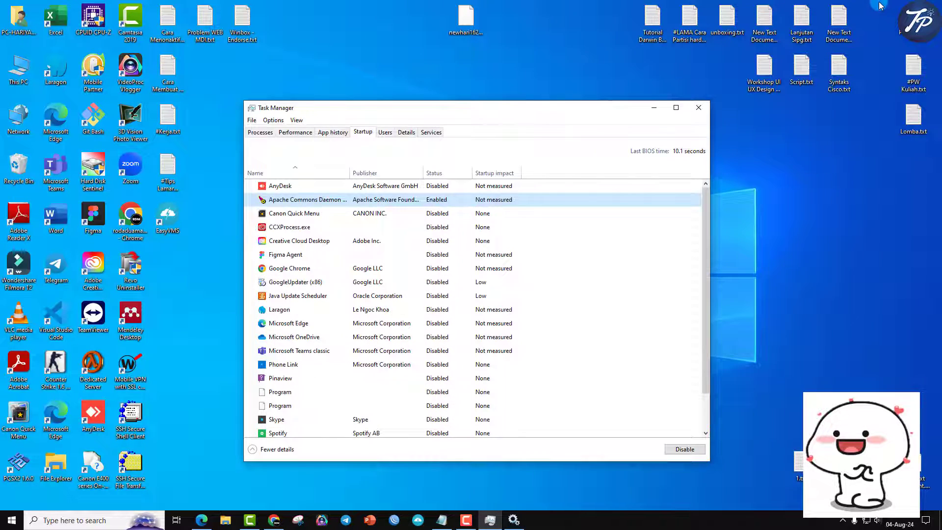
left_click(12, 520)
left_click(16, 408)
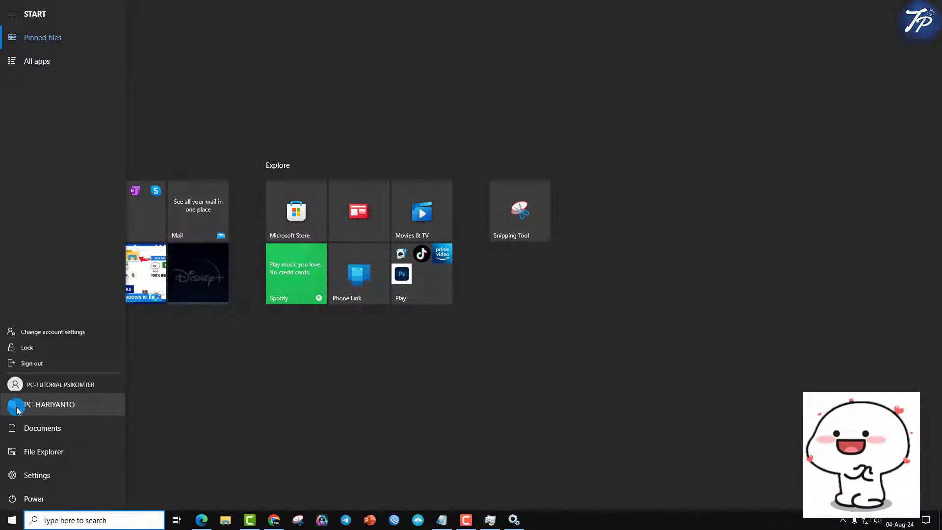
left_click(364, 437)
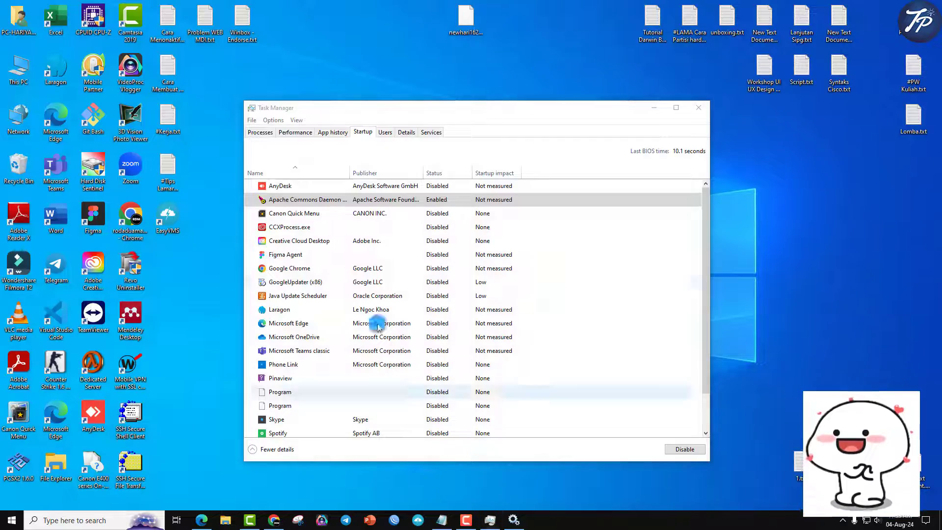
left_click(514, 525)
left_click(896, 6)
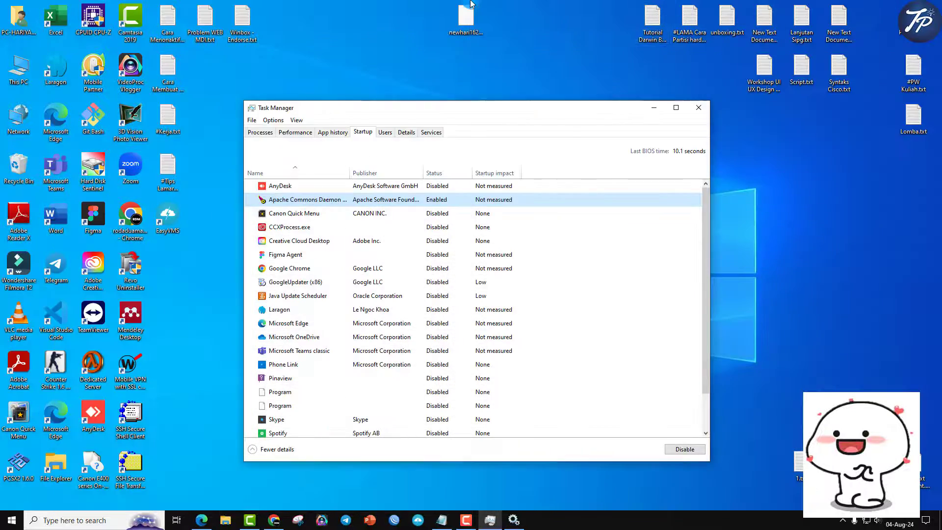
right_click(481, 5)
left_click(505, 30)
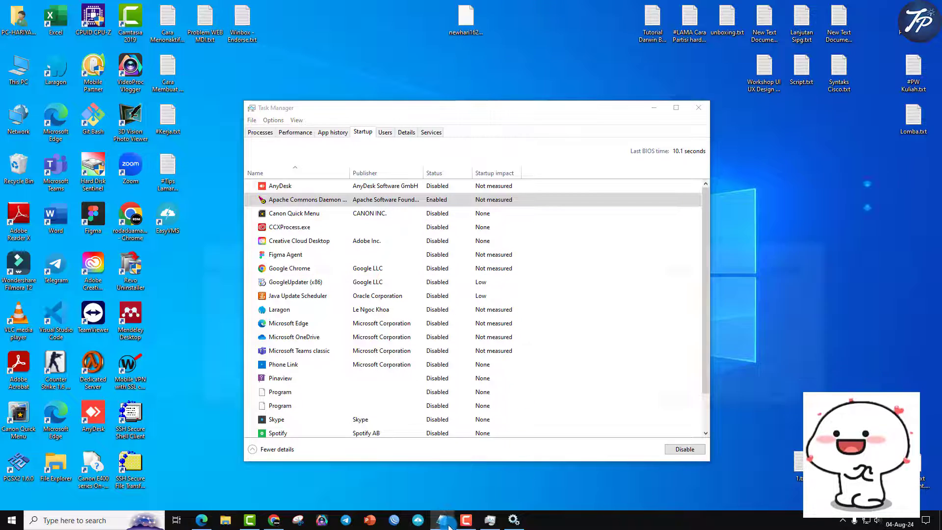
left_click(442, 522)
left_click(407, 162)
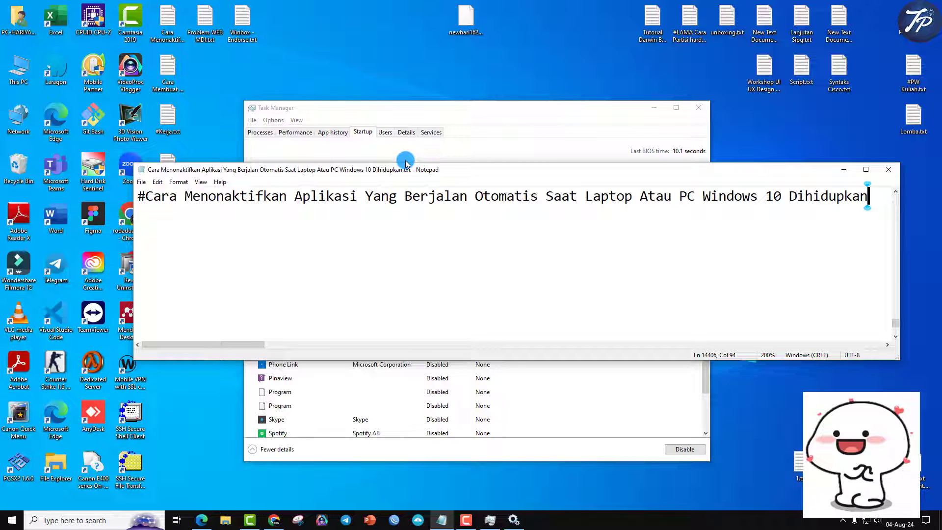
left_click(844, 173)
right_click(521, 67)
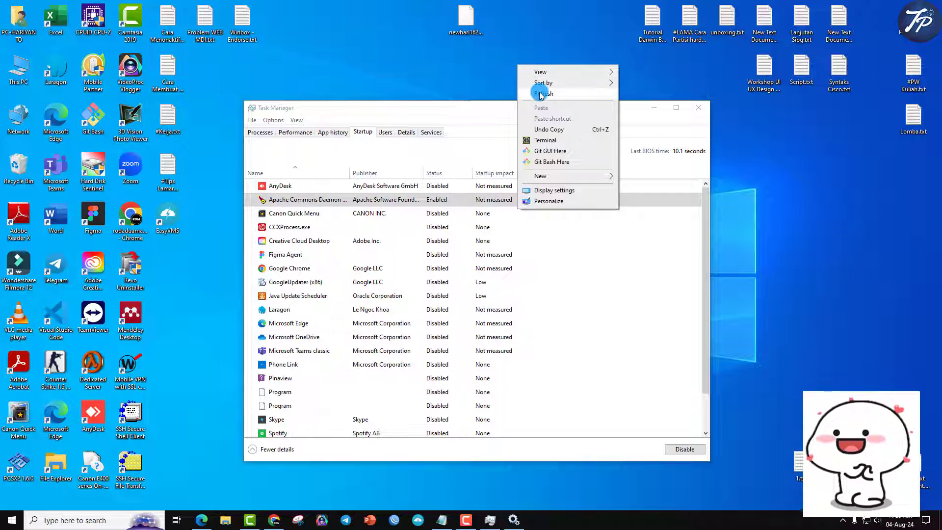
left_click(541, 91)
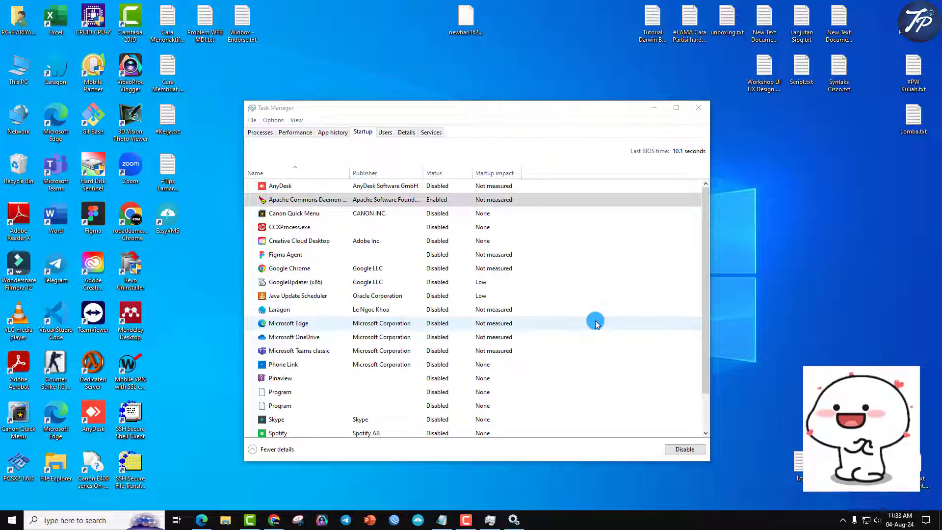